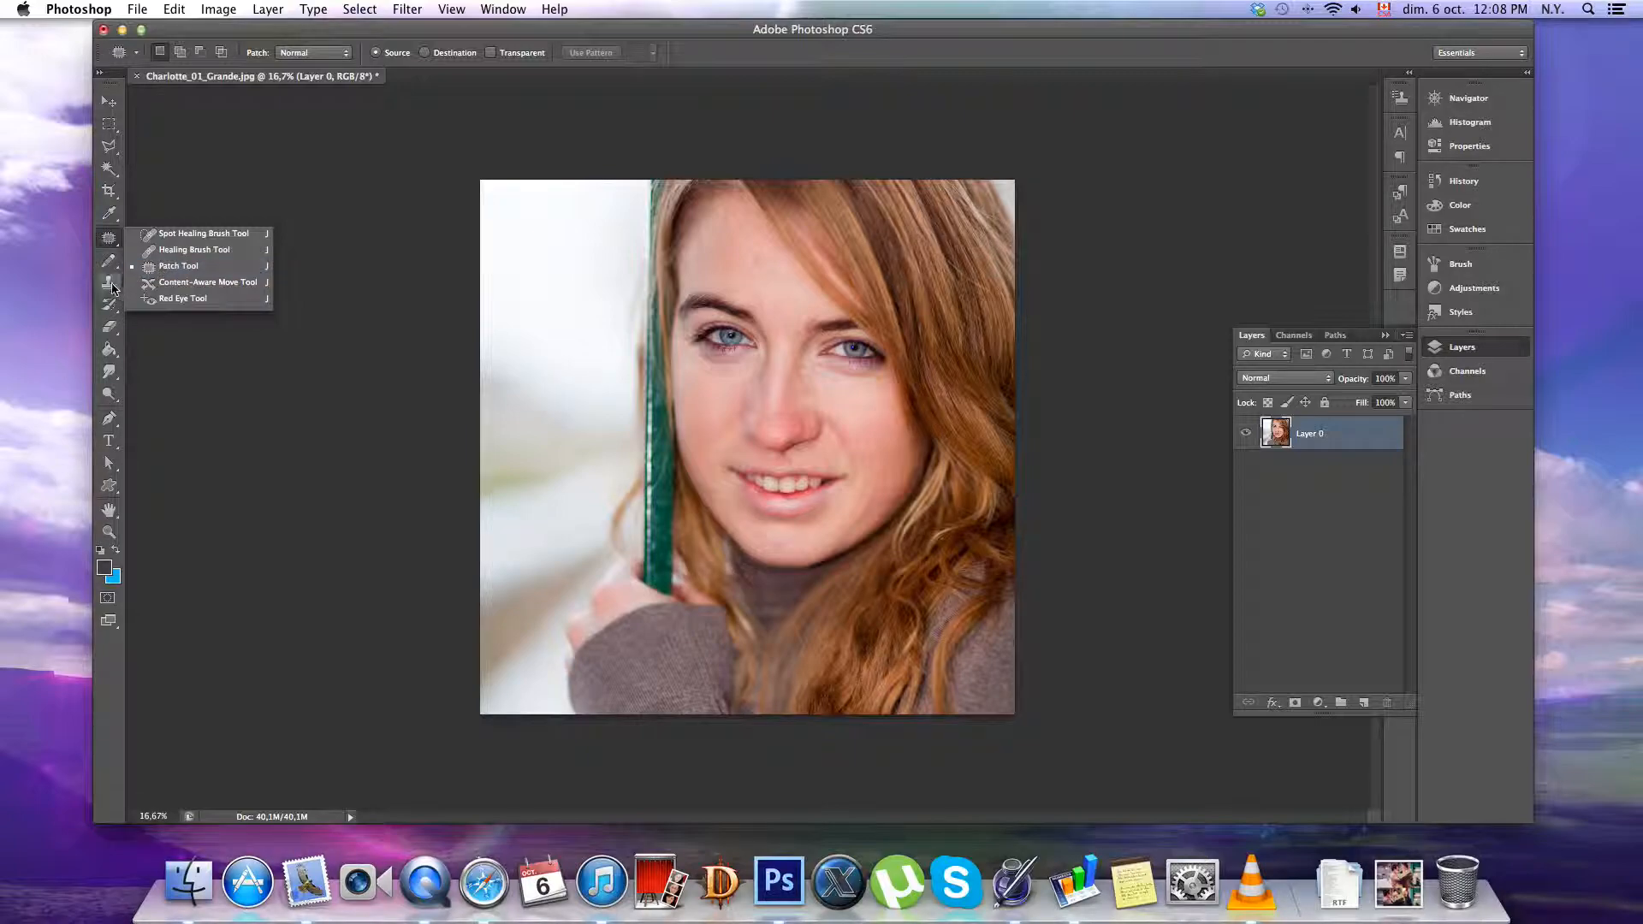
# Activate the Patch tool and duplicate Layer 0 as a working copy for the retouching
pyautogui.click(117, 286)
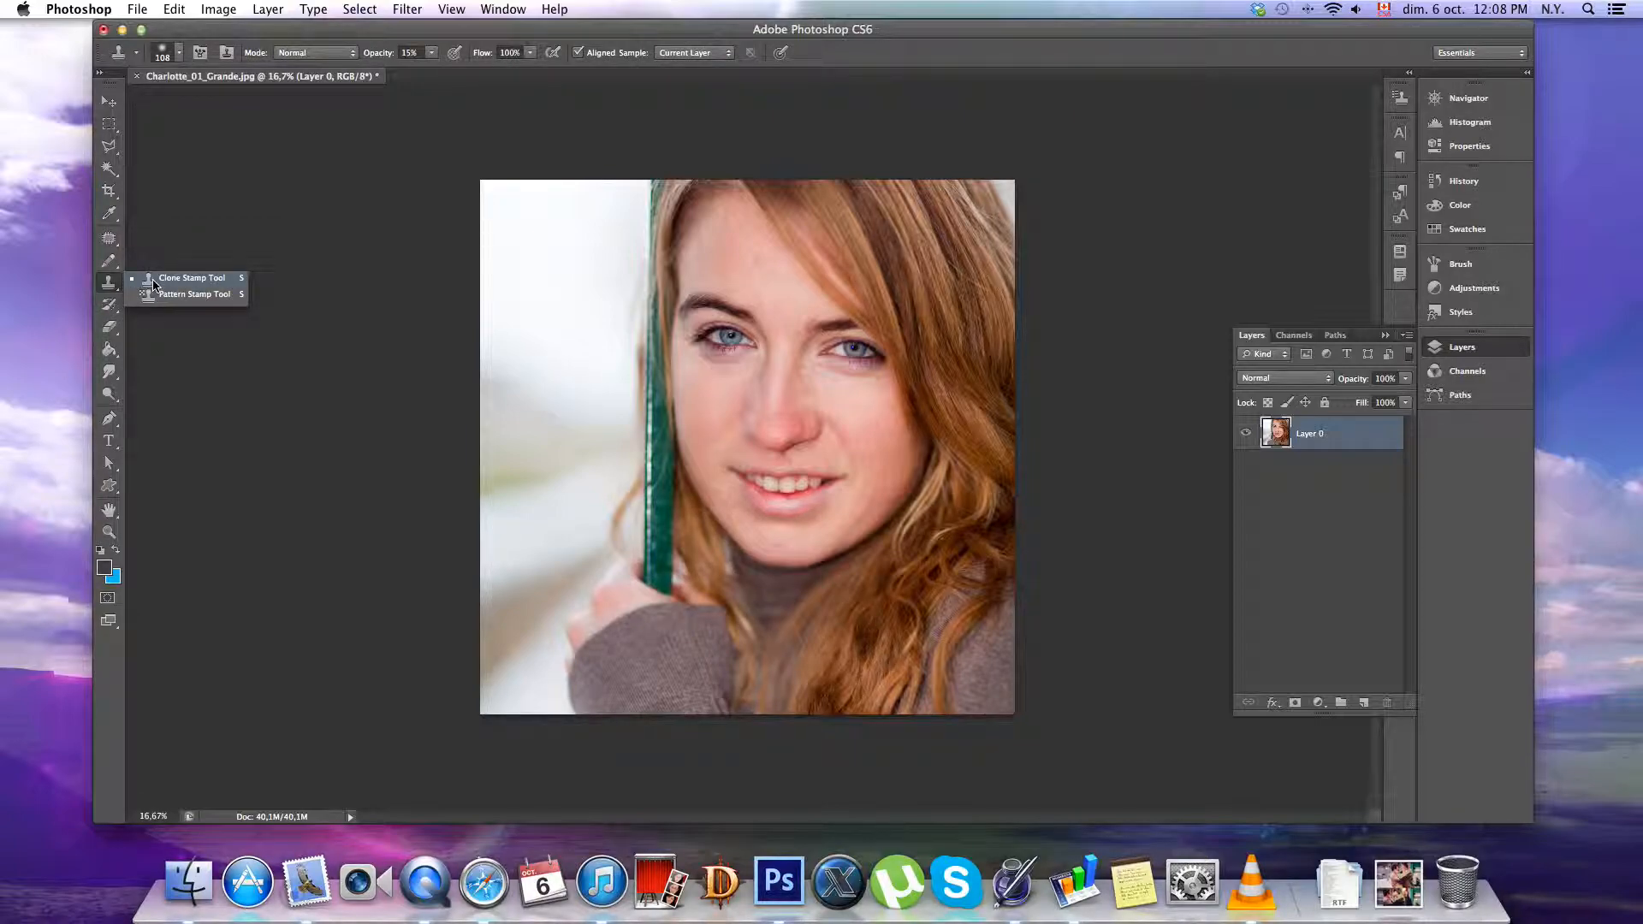
pyautogui.click(114, 240)
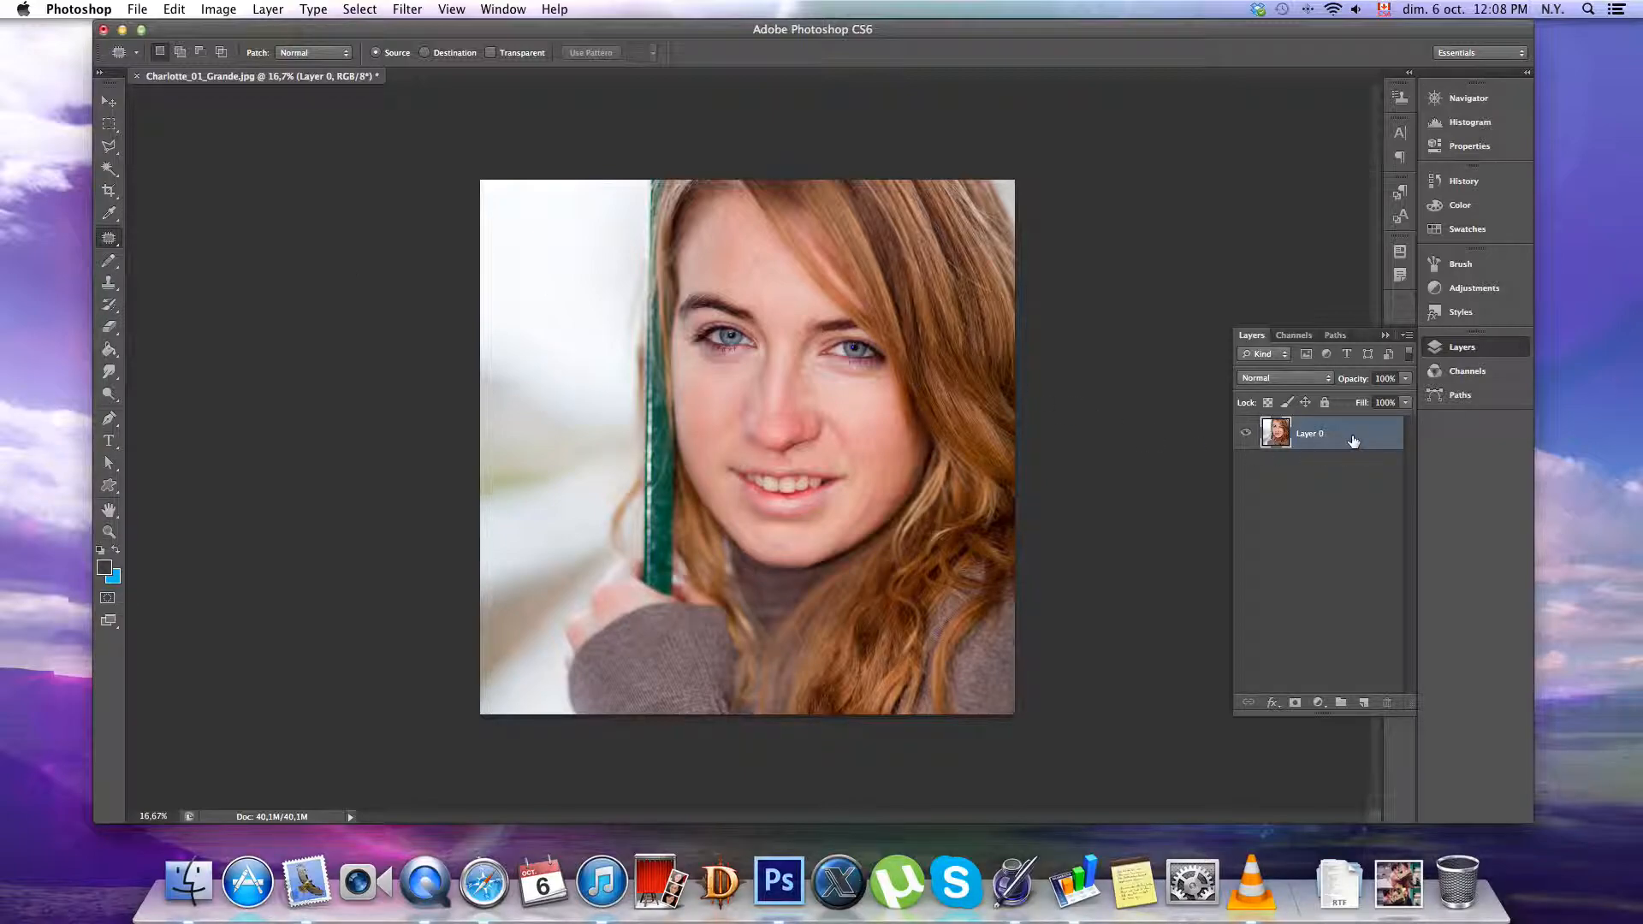
pyautogui.press('super+j')
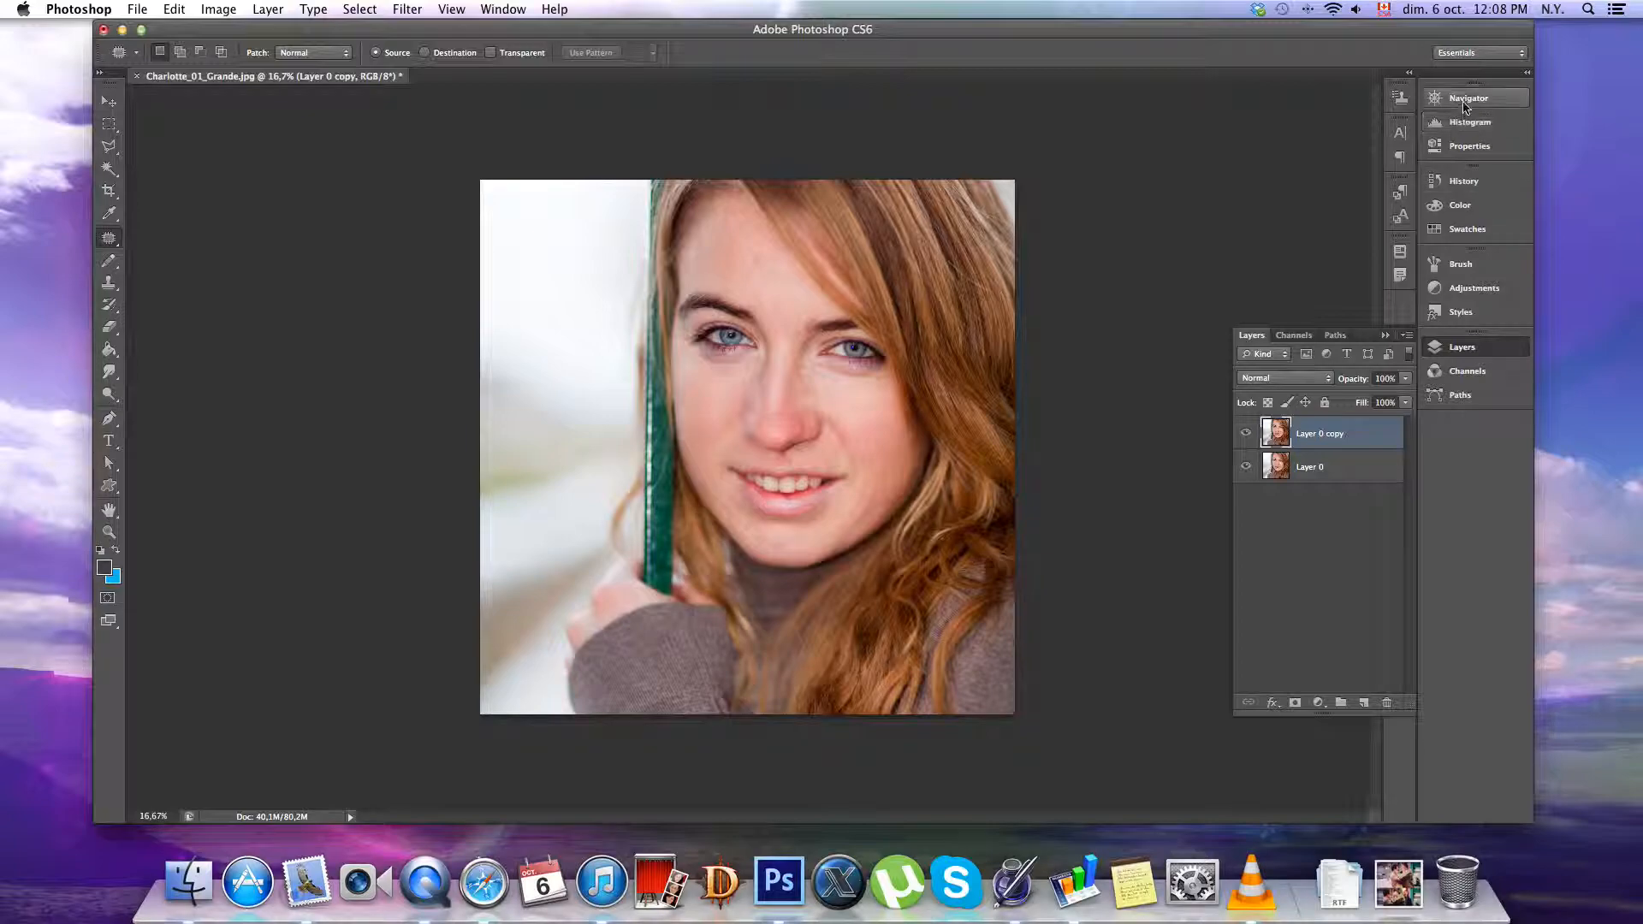
# Patch the small mole on the cheek beside the smile line with clean skin from just above it, at 100% zoom
pyautogui.click(1464, 101)
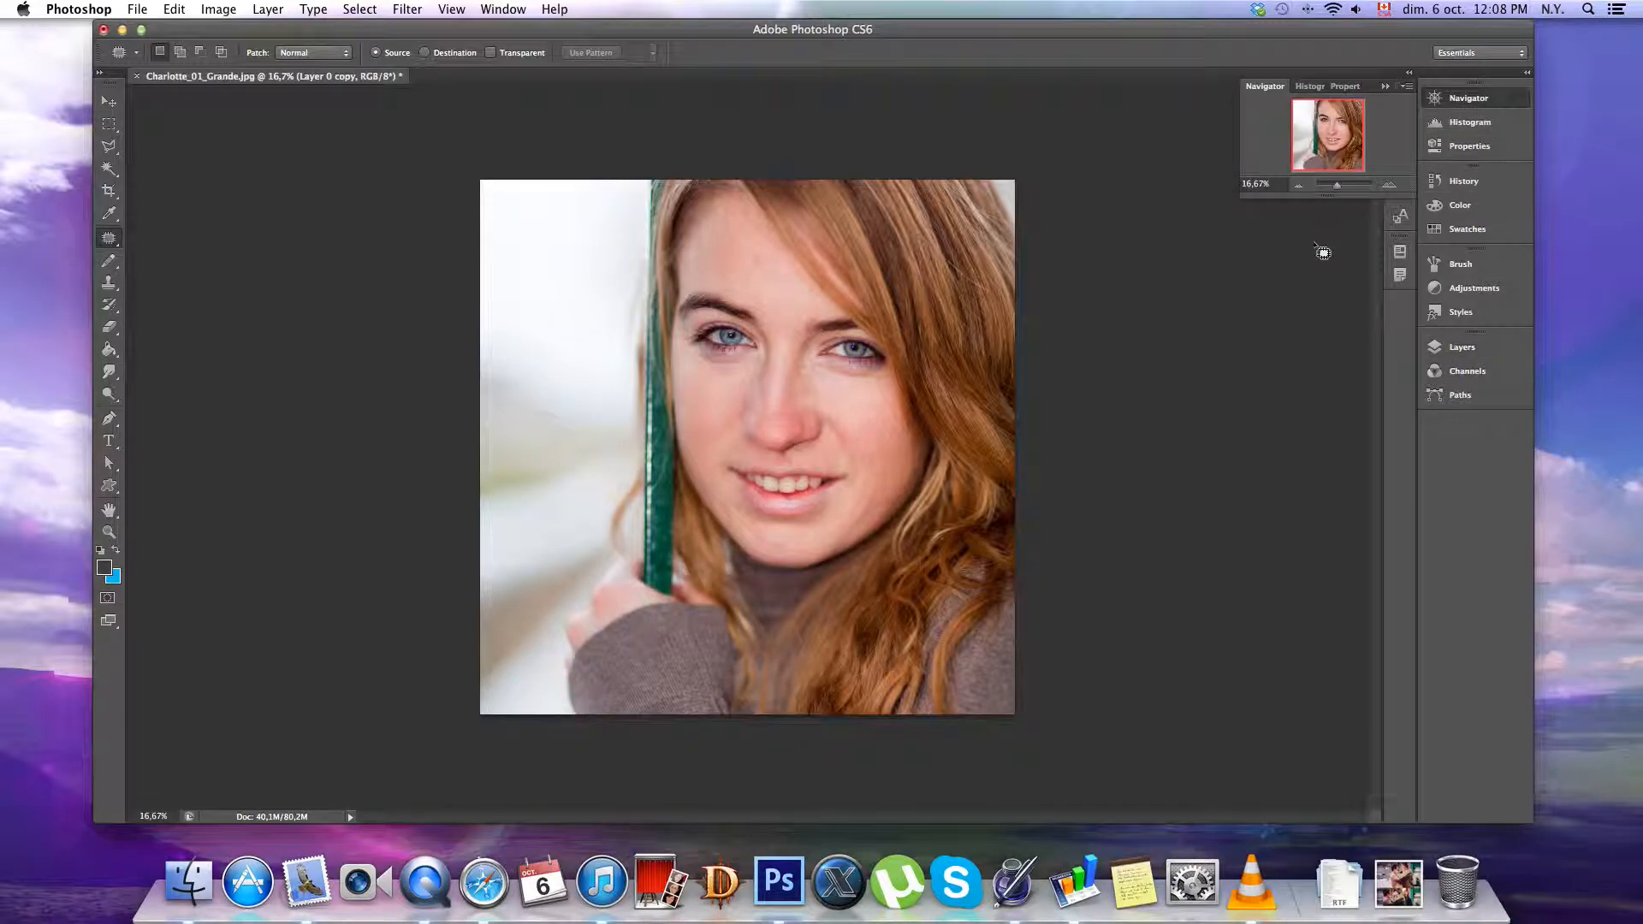
pyautogui.click(1388, 185)
pyautogui.click(1388, 185)
pyautogui.click(1387, 185)
pyautogui.click(1388, 185)
pyautogui.click(1388, 185)
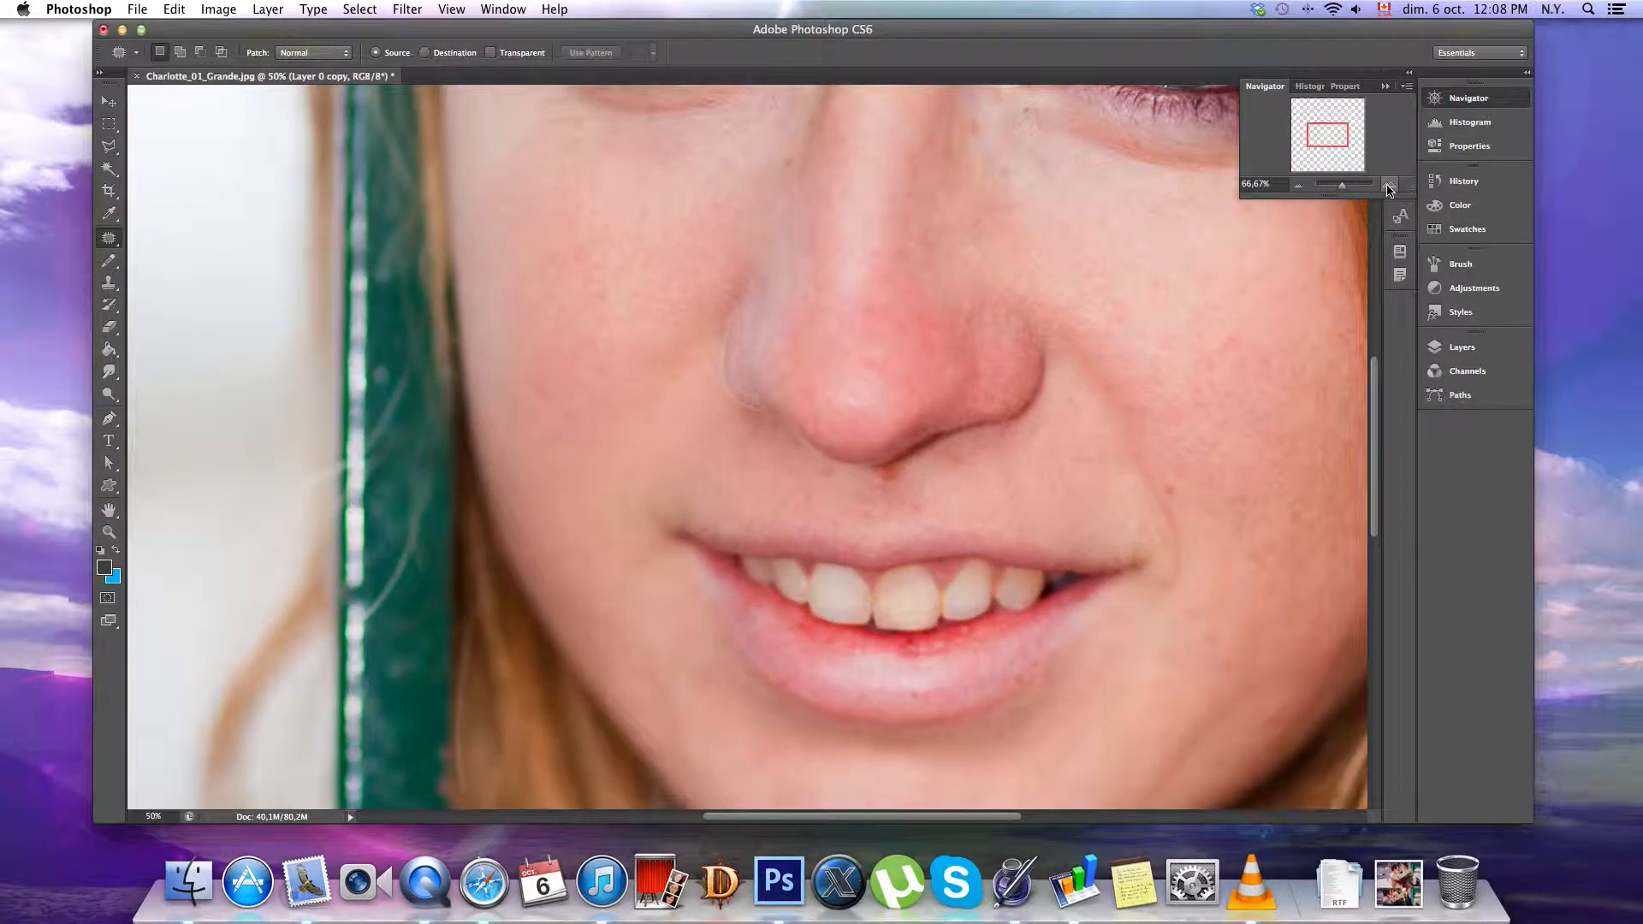
pyautogui.click(1388, 185)
pyautogui.moveTo(1083, 427); pyautogui.dragTo(789, 235)
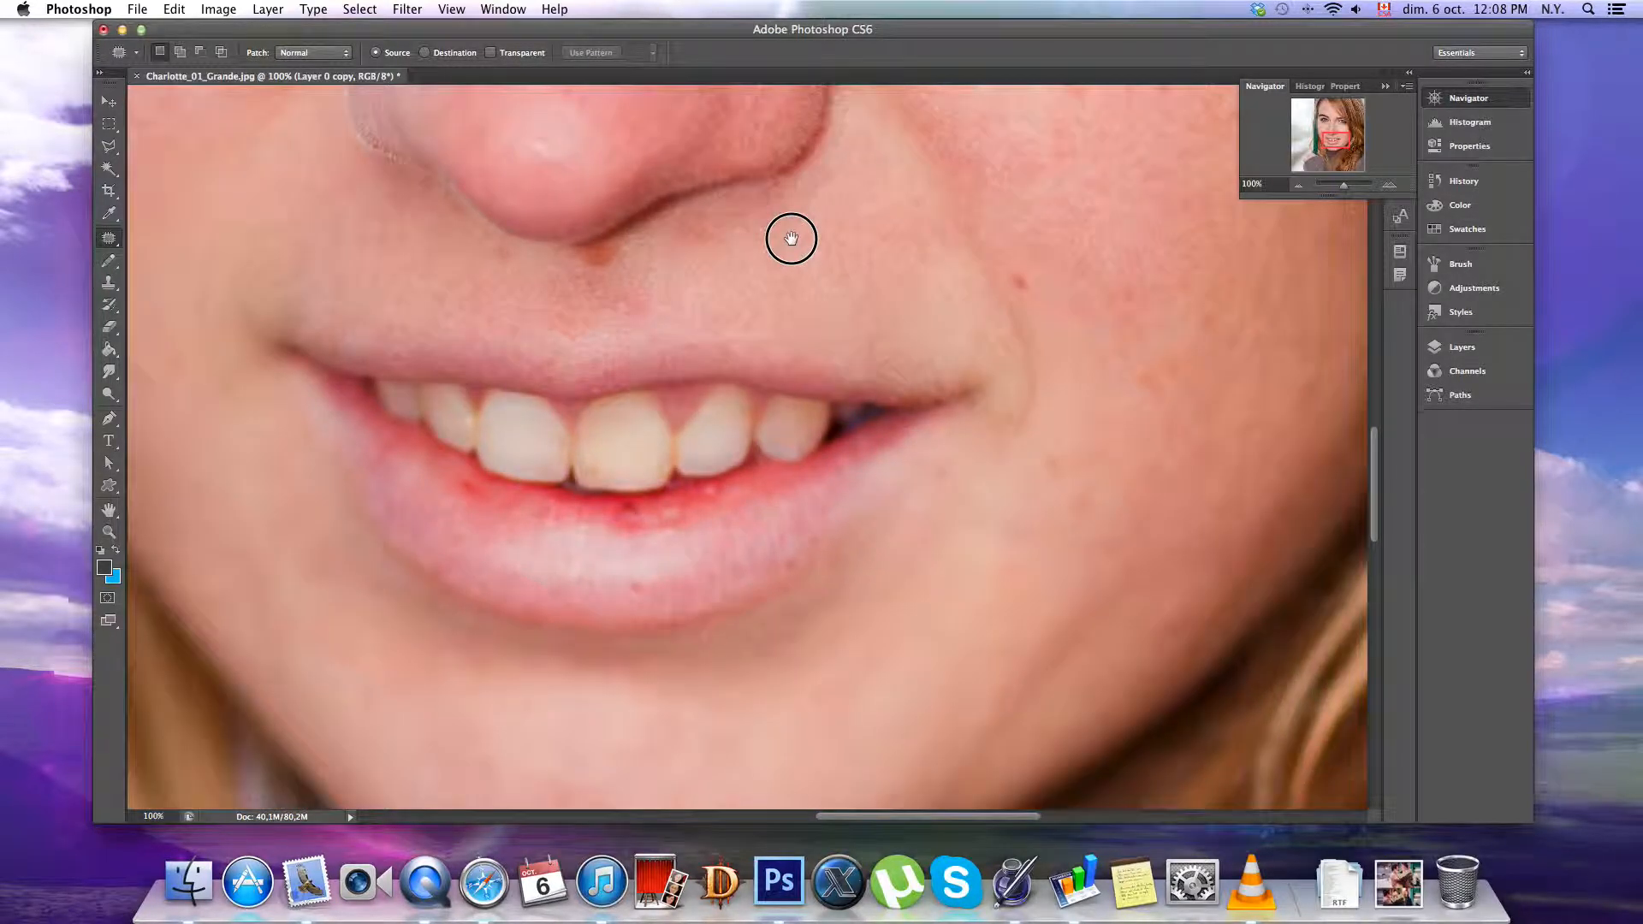
pyautogui.moveTo(1064, 311); pyautogui.dragTo(904, 415)
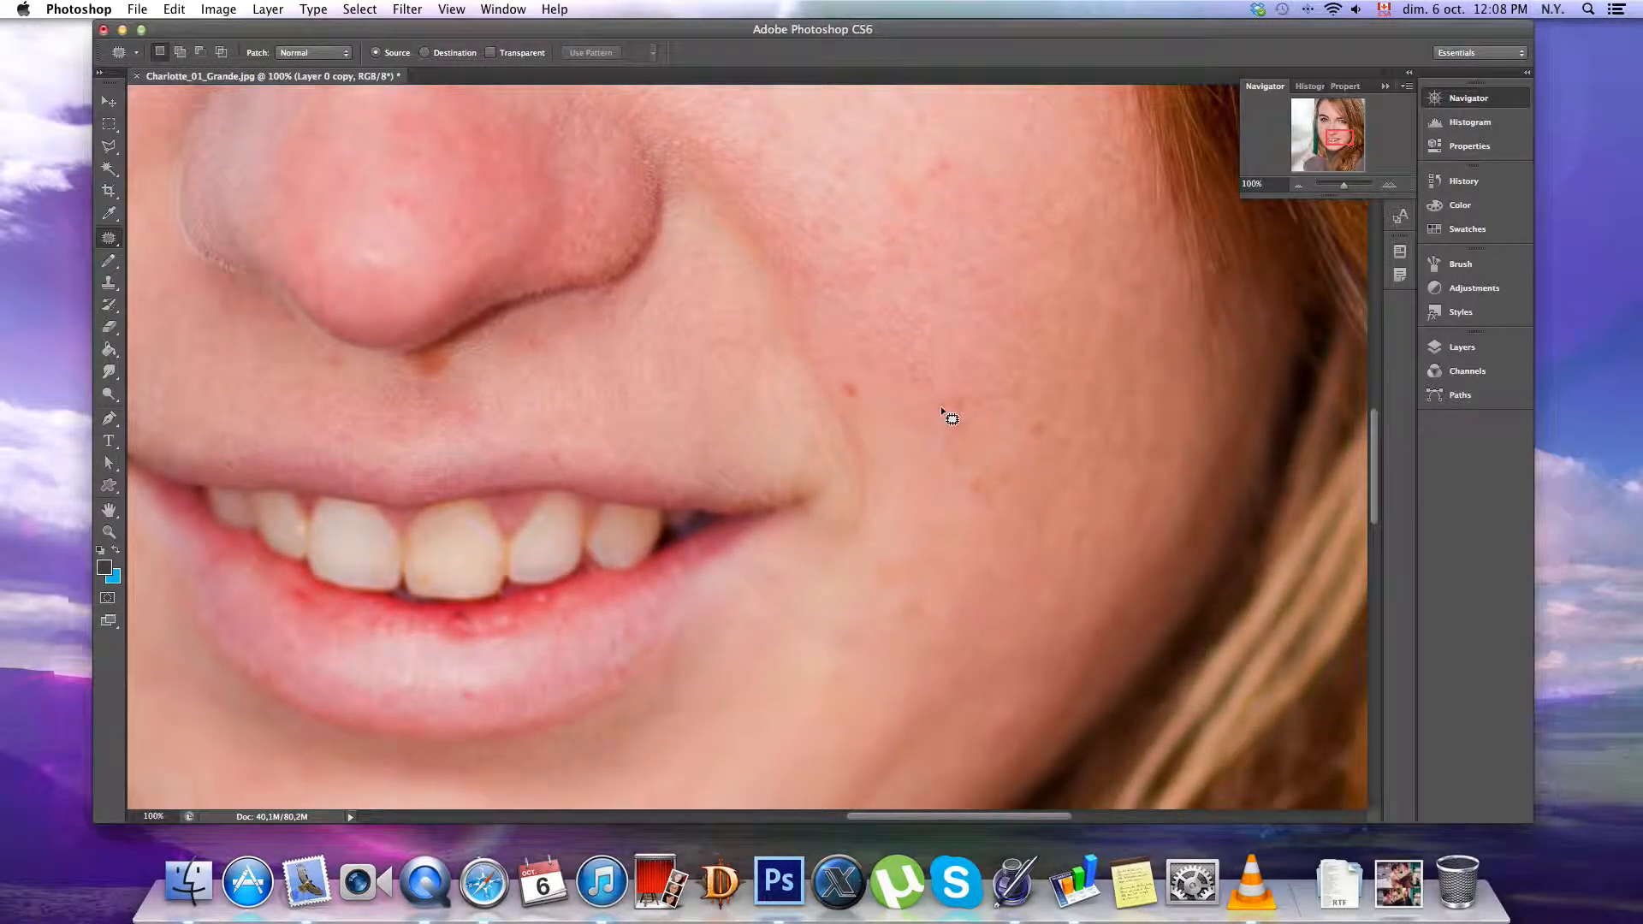
pyautogui.click(874, 389)
pyautogui.moveTo(852, 374); pyautogui.dragTo(835, 388)
pyautogui.moveTo(858, 396); pyautogui.dragTo(878, 306)
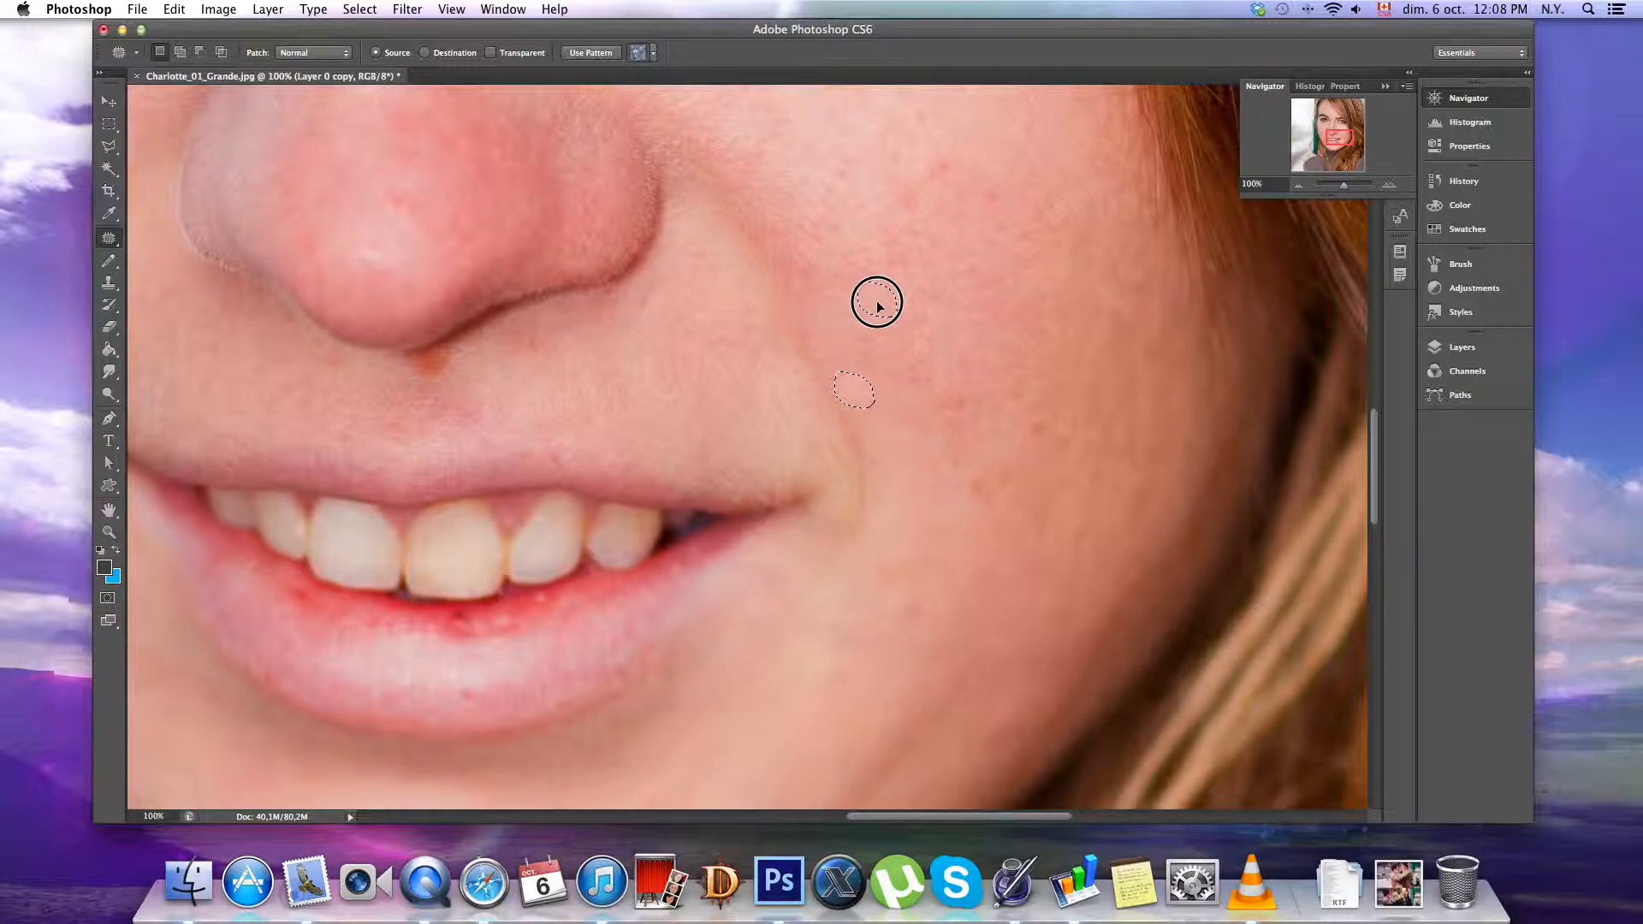
pyautogui.moveTo(878, 304); pyautogui.dragTo(878, 305)
pyautogui.press('super+d')
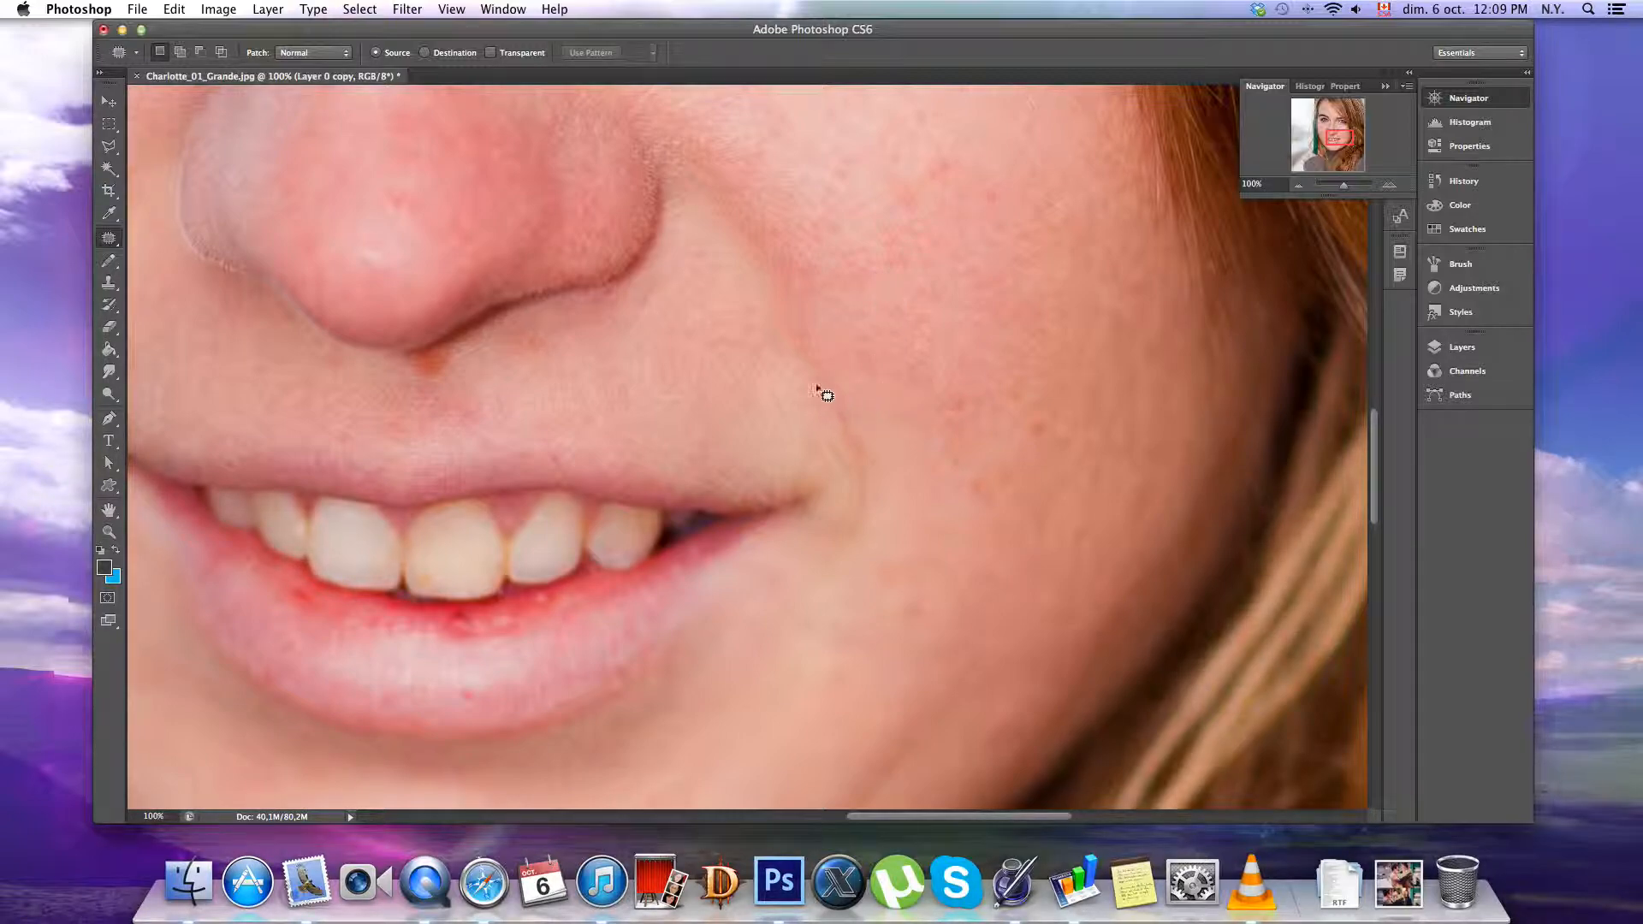
# Patch the reddish-brown spot directly beneath the nose with clean skin from beside it, and clear the selection
pyautogui.moveTo(876, 352); pyautogui.dragTo(880, 476)
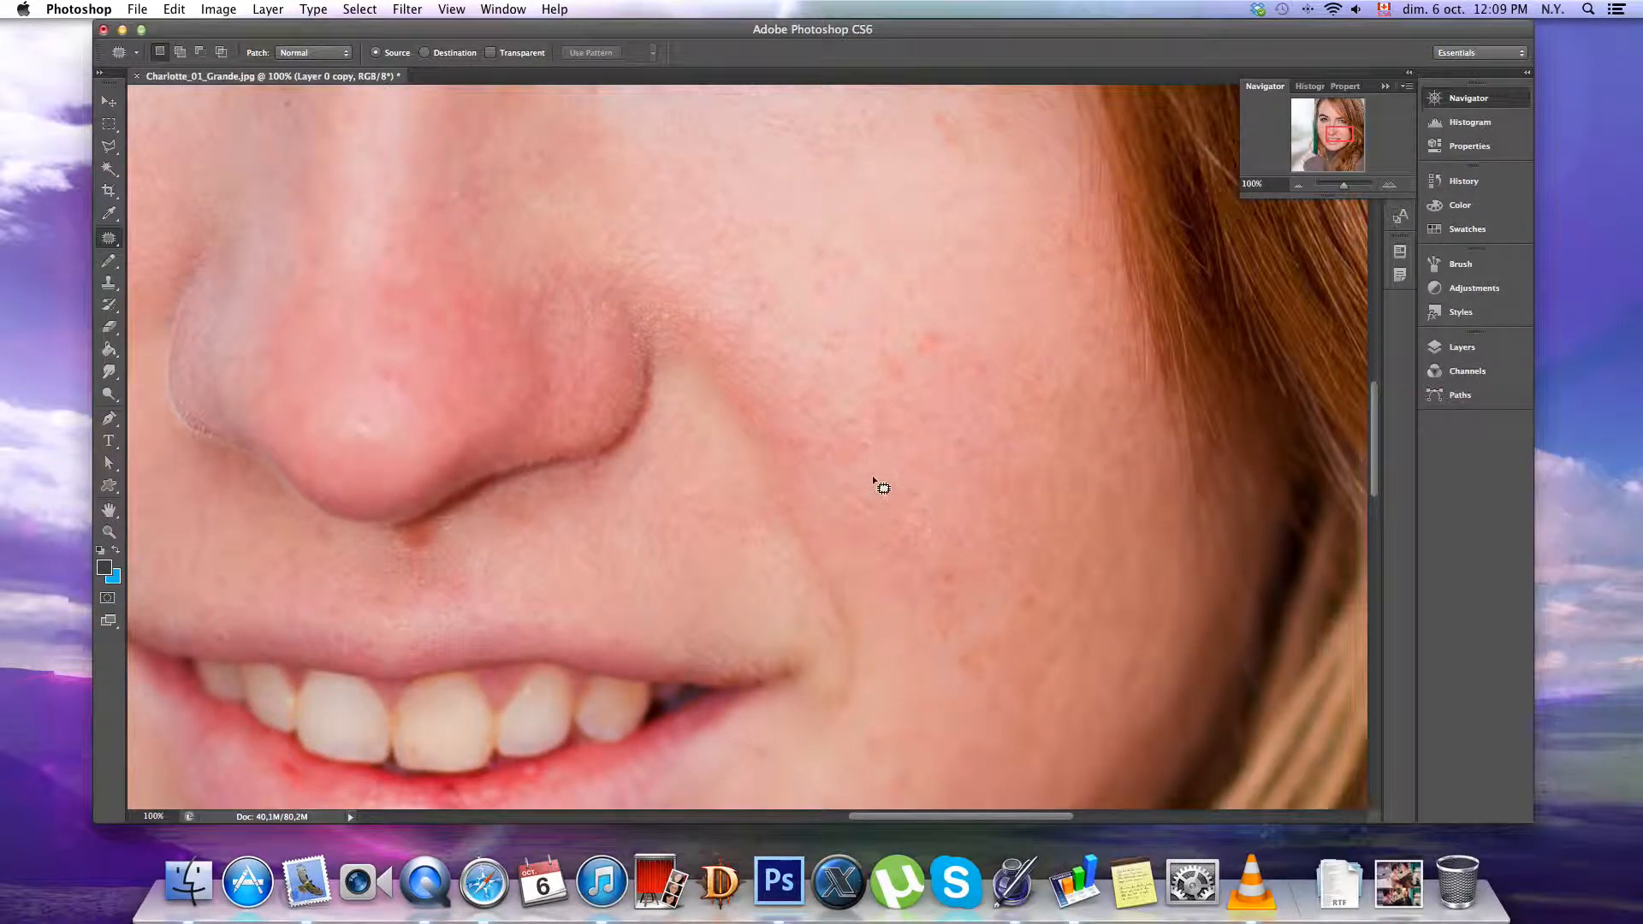
pyautogui.moveTo(616, 547); pyautogui.dragTo(767, 499)
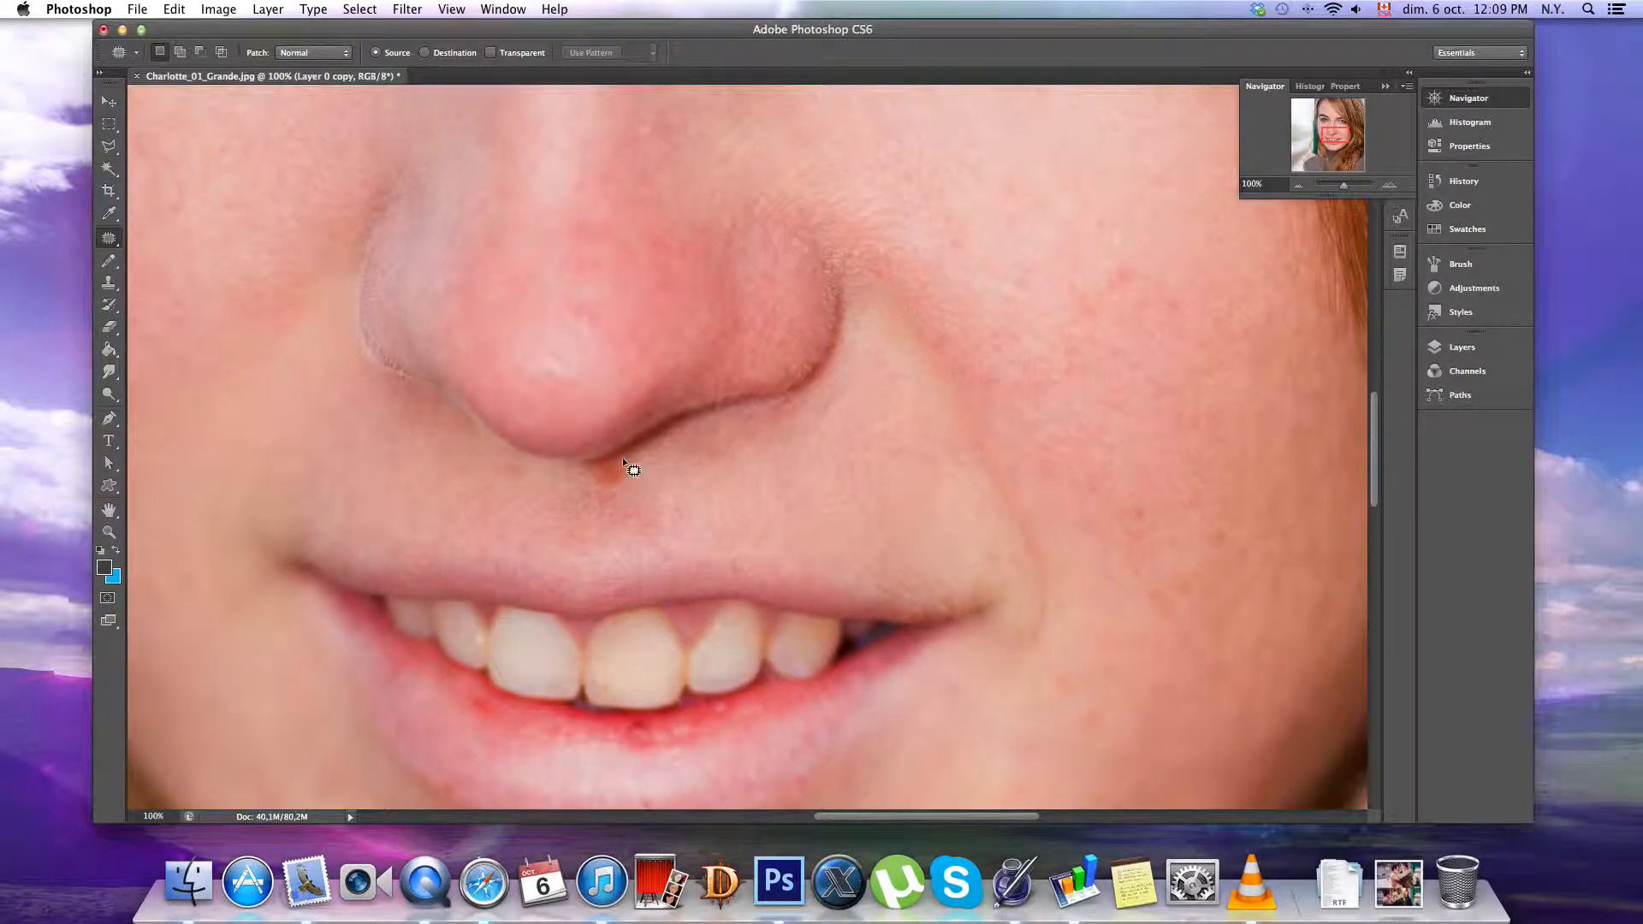
pyautogui.click(623, 457)
pyautogui.moveTo(599, 465)
pyautogui.mouseDown()
pyautogui.moveTo(568, 465)
pyautogui.moveTo(605, 491)
pyautogui.moveTo(641, 458)
pyautogui.mouseUp()
pyautogui.press('super+d')
pyautogui.moveTo(577, 468)
pyautogui.mouseDown()
pyautogui.moveTo(624, 480)
pyautogui.moveTo(641, 454)
pyautogui.moveTo(641, 476)
pyautogui.moveTo(695, 495)
pyautogui.moveTo(767, 460)
pyautogui.mouseUp()
pyautogui.press('super+d')
# Patch the dark red spot on the lower lip with clean lip texture beside it, and clear the selection
pyautogui.scroll(-5, 977, 557)
pyautogui.hscroll(-2, 976, 557)
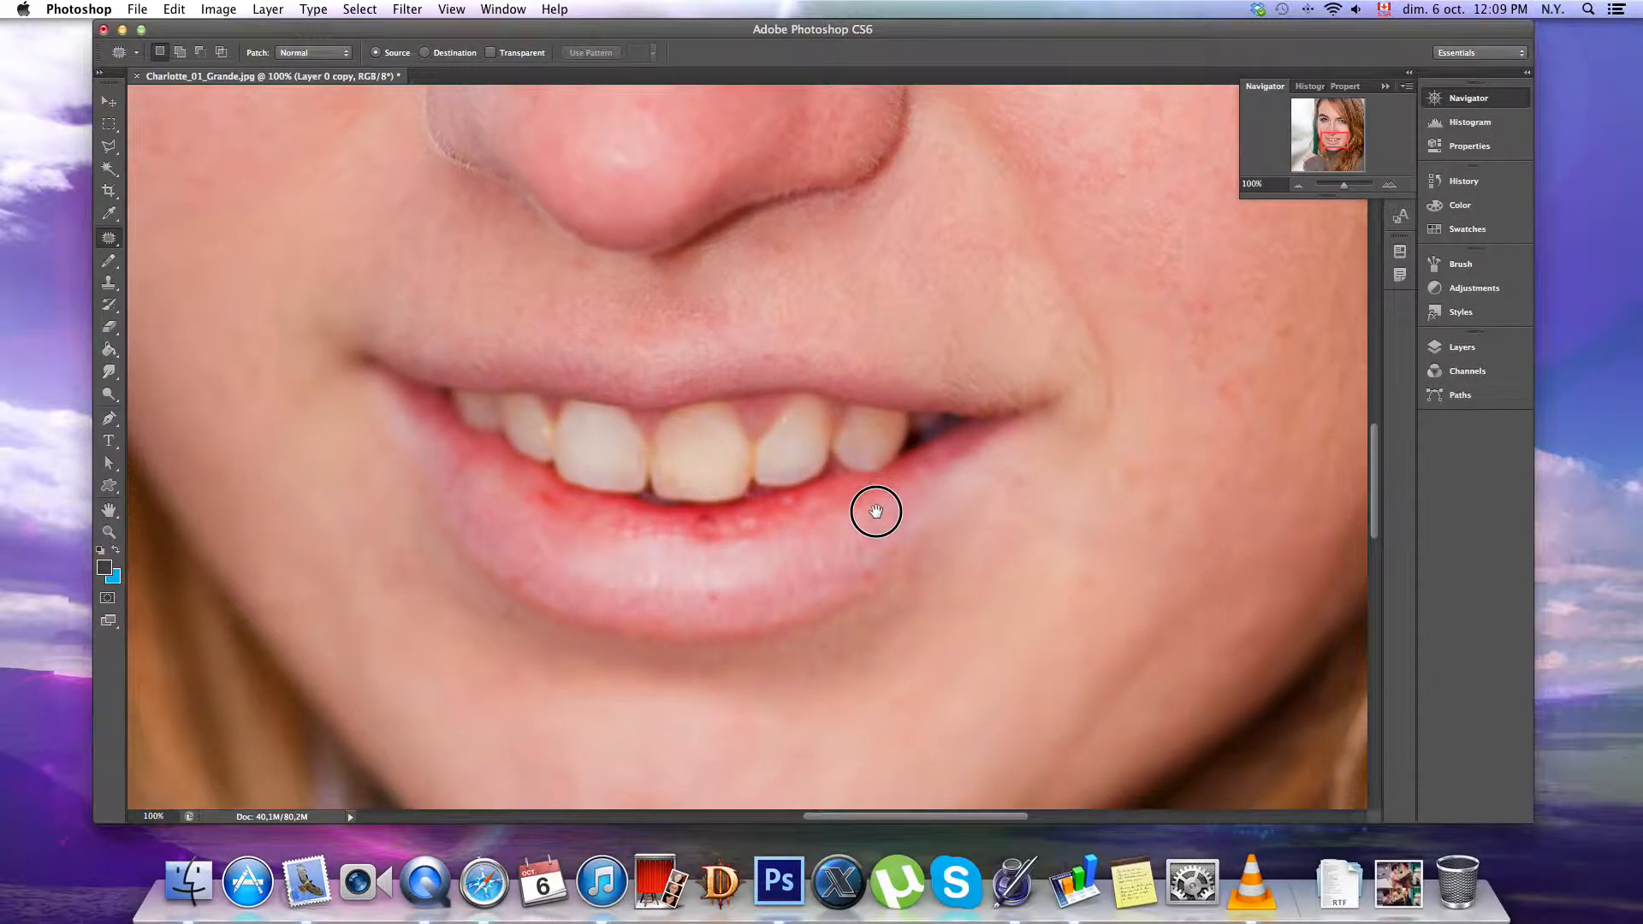
pyautogui.moveTo(750, 516)
pyautogui.mouseDown()
pyautogui.moveTo(695, 514)
pyautogui.moveTo(682, 544)
pyautogui.moveTo(788, 527)
pyautogui.moveTo(734, 515)
pyautogui.moveTo(735, 535)
pyautogui.moveTo(859, 513)
pyautogui.mouseUp()
pyautogui.hotkey('ctrl', 'd')
# Patch the red pimple in the middle of the forehead with clean skin just below it, and clear the selection
pyautogui.moveTo(553, 525); pyautogui.dragTo(760, 676)
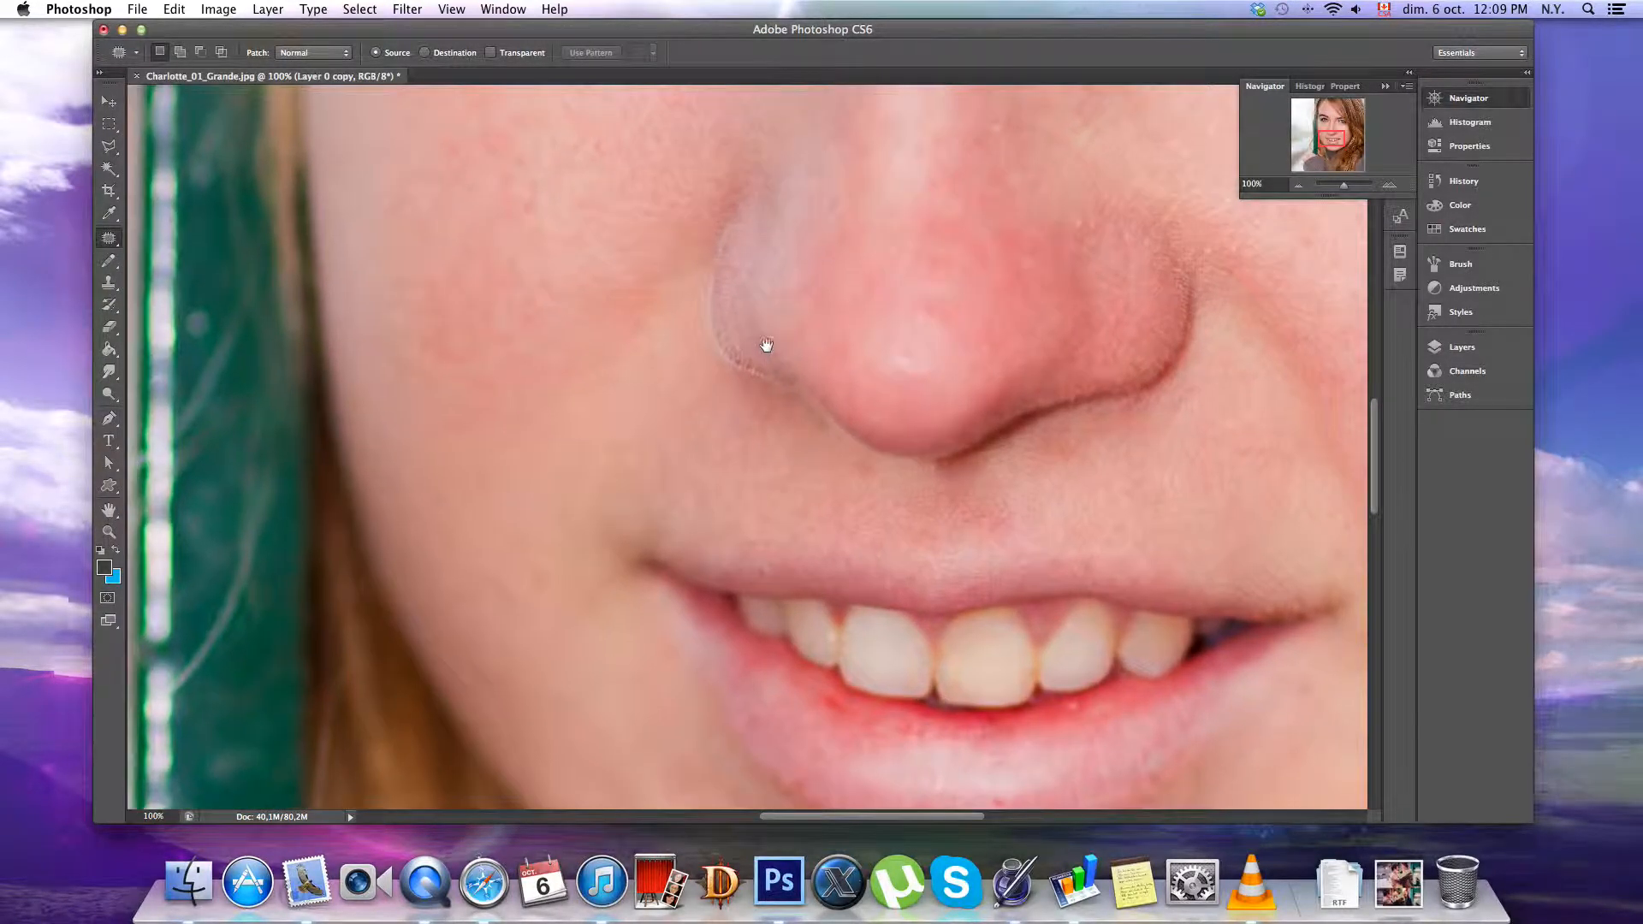
pyautogui.moveTo(767, 349); pyautogui.dragTo(715, 587)
pyautogui.moveTo(860, 266); pyautogui.dragTo(856, 599)
pyautogui.moveTo(722, 352); pyautogui.dragTo(724, 376)
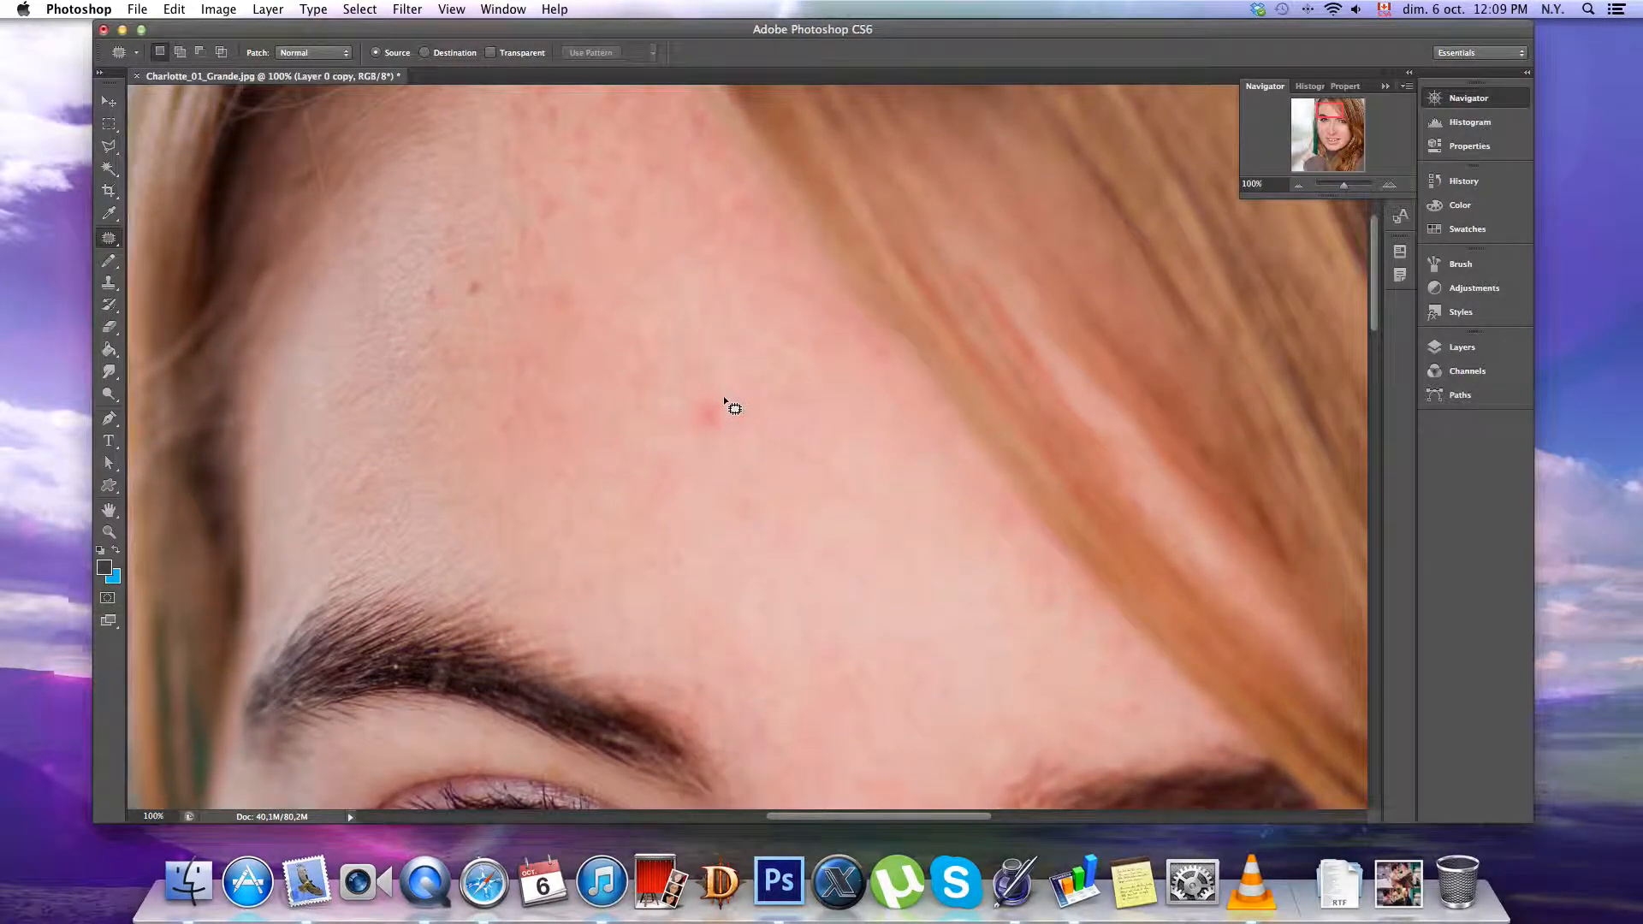
pyautogui.moveTo(726, 434)
pyautogui.mouseDown()
pyautogui.moveTo(759, 411)
pyautogui.moveTo(708, 407)
pyautogui.moveTo(759, 476)
pyautogui.moveTo(702, 481)
pyautogui.mouseUp()
pyautogui.press('super+d')
# Try to patch the crease beneath the eye nearest the hair with cheek skin from below it
pyautogui.scroll(3, 727, 474)
pyautogui.scroll(-15, 661, 303)
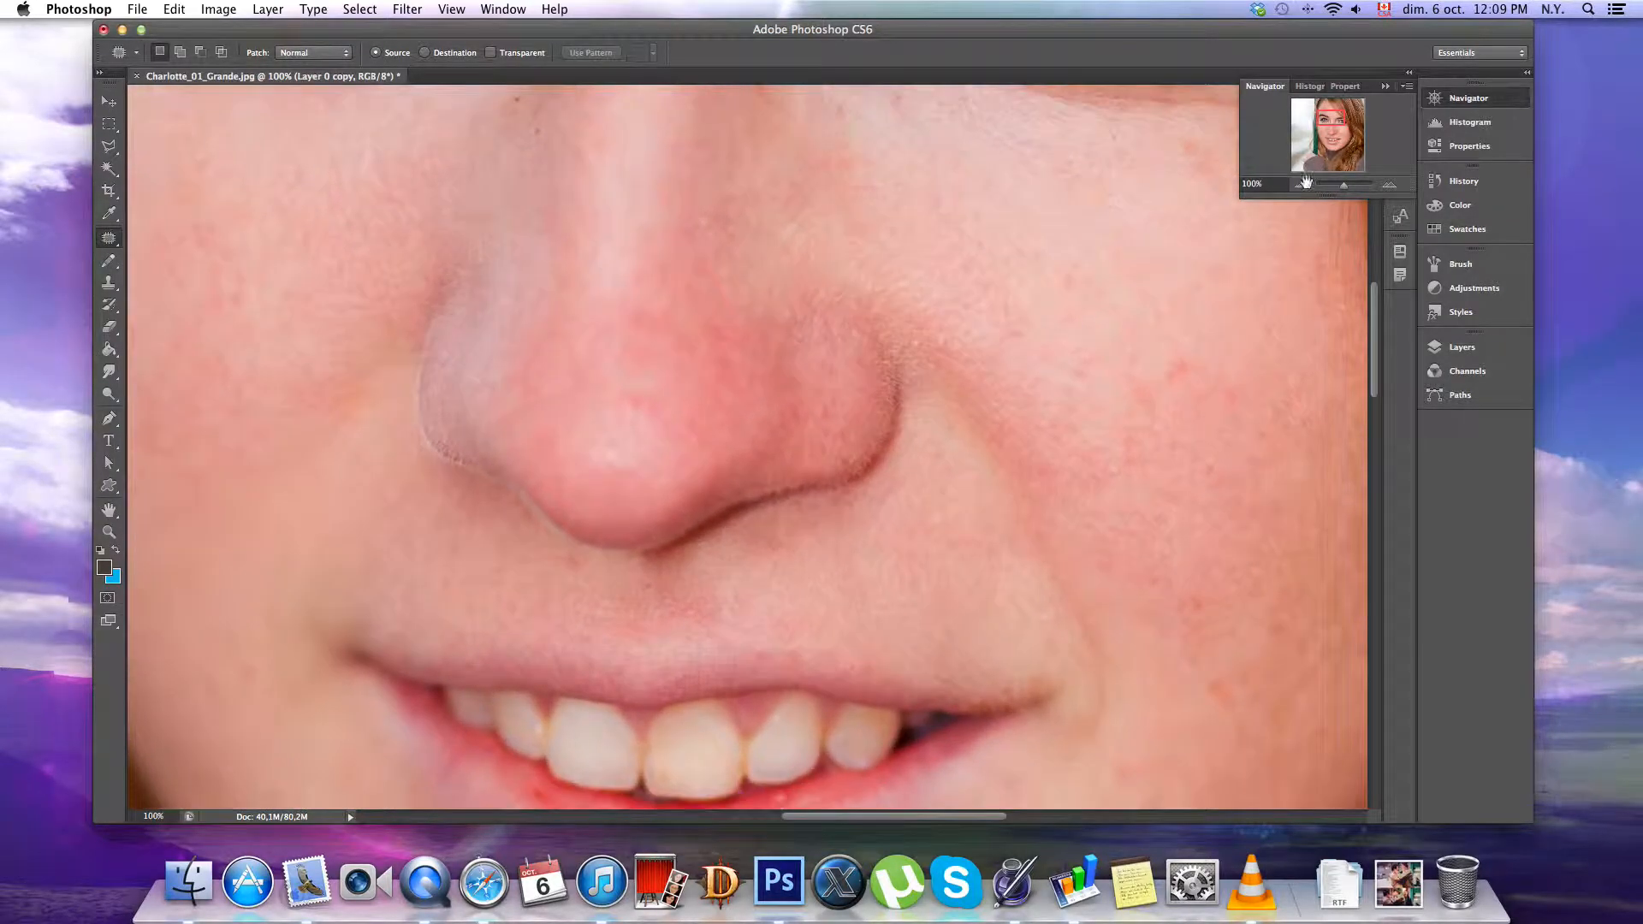
pyautogui.click(1302, 184)
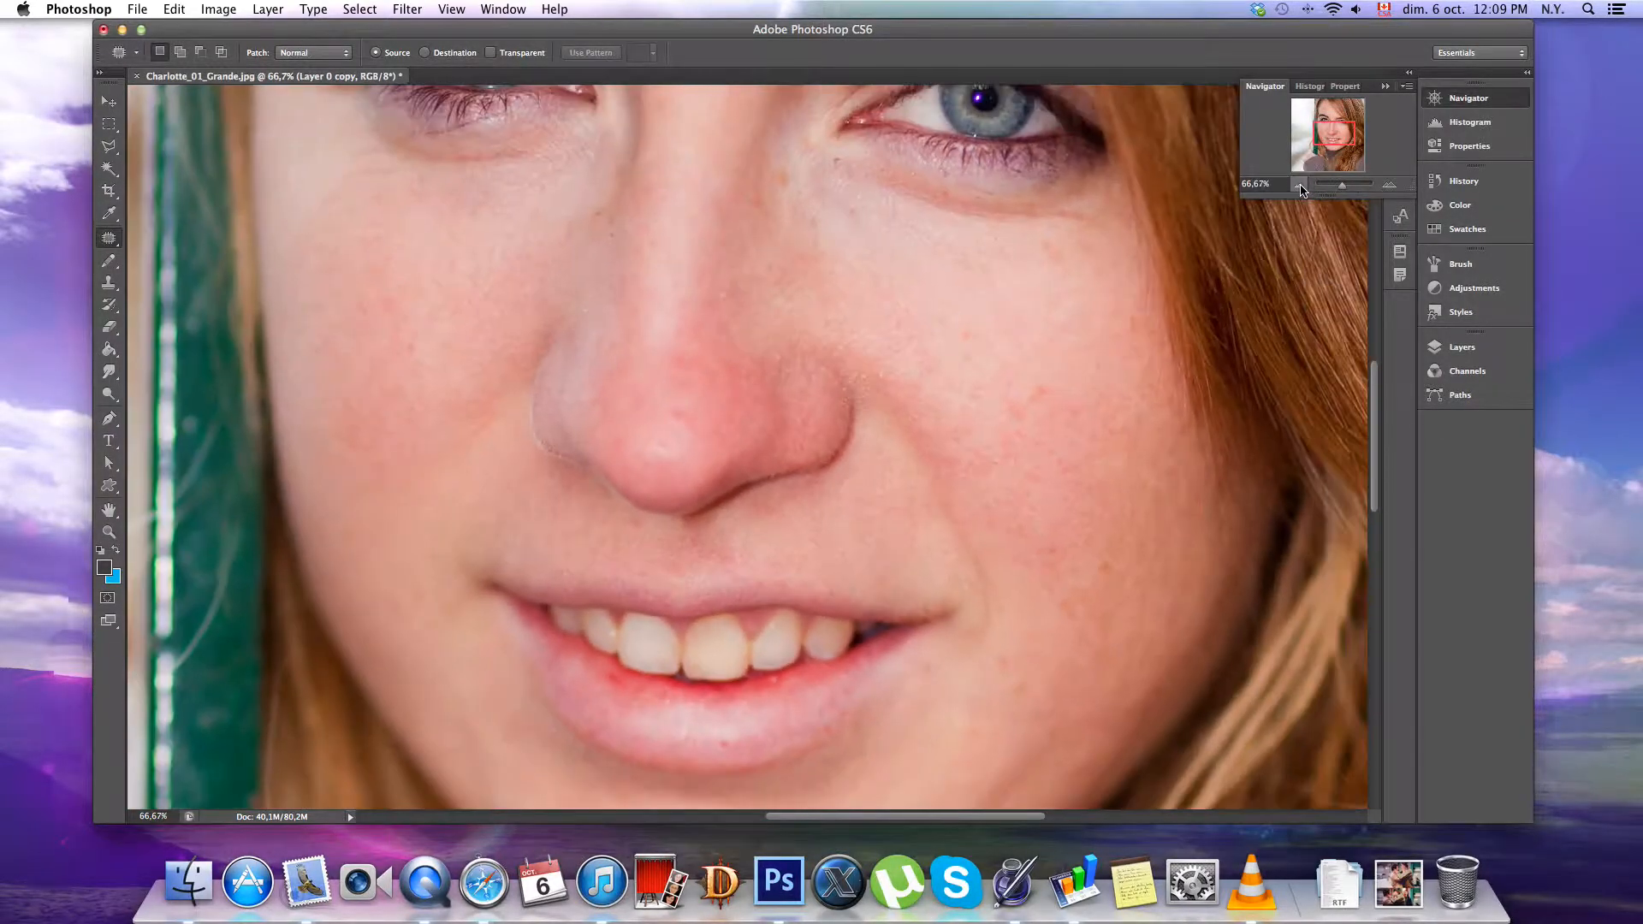
pyautogui.click(1301, 184)
pyautogui.moveTo(929, 367); pyautogui.dragTo(794, 362)
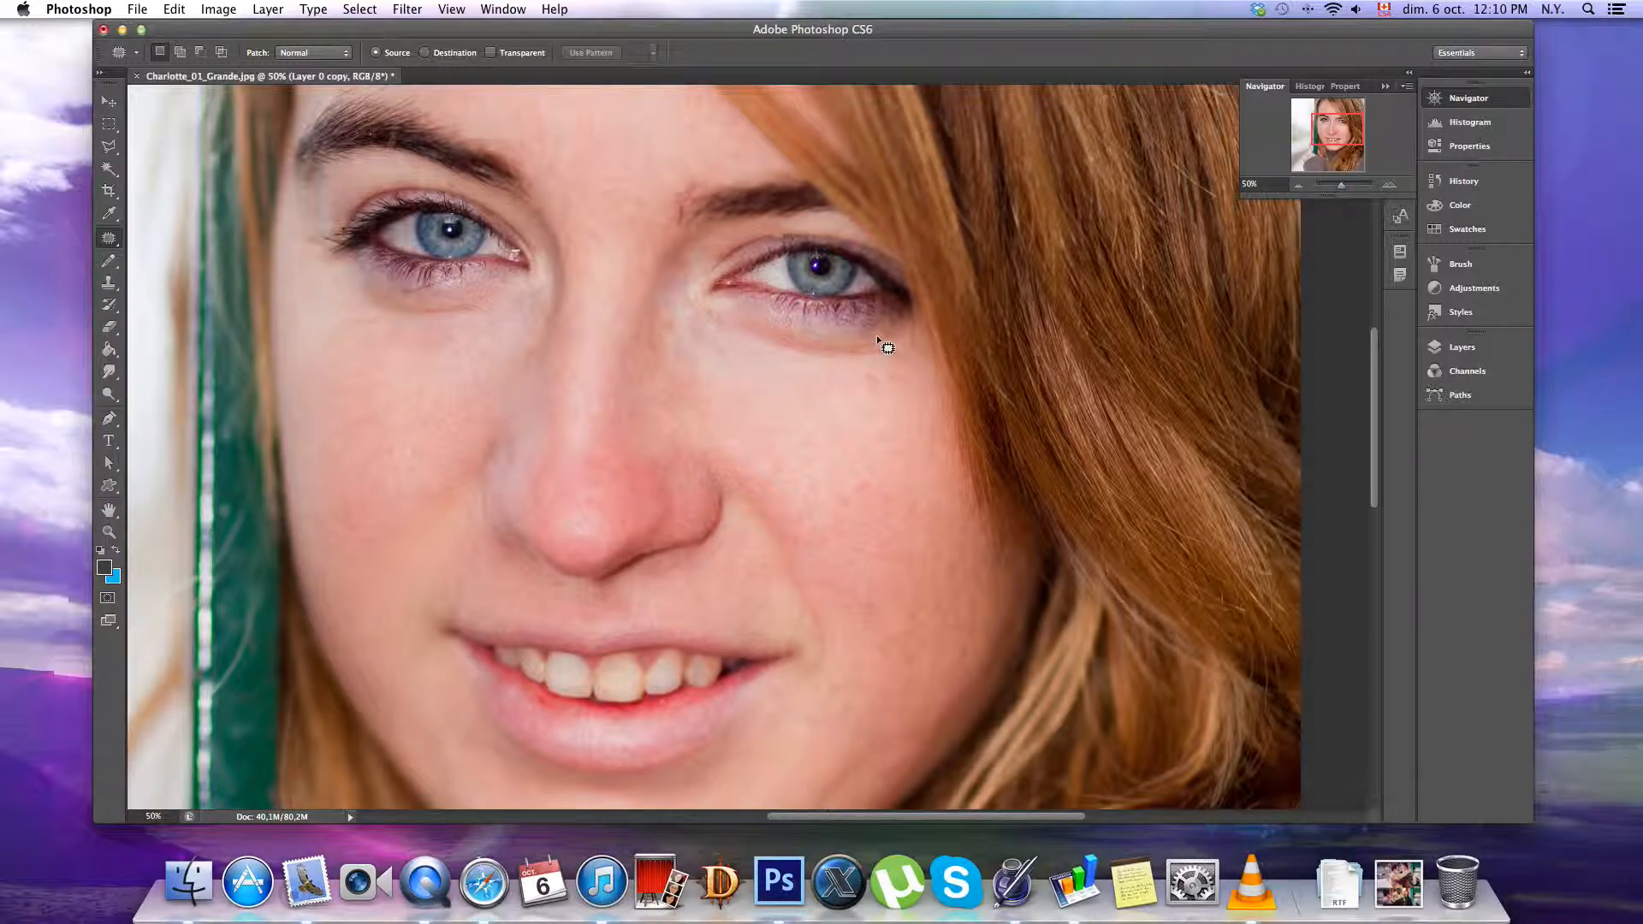
pyautogui.moveTo(876, 336)
pyautogui.mouseDown()
pyautogui.moveTo(723, 312)
pyautogui.moveTo(731, 337)
pyautogui.moveTo(778, 360)
pyautogui.moveTo(892, 371)
pyautogui.moveTo(909, 353)
pyautogui.moveTo(867, 336)
pyautogui.moveTo(834, 404)
pyautogui.mouseUp()
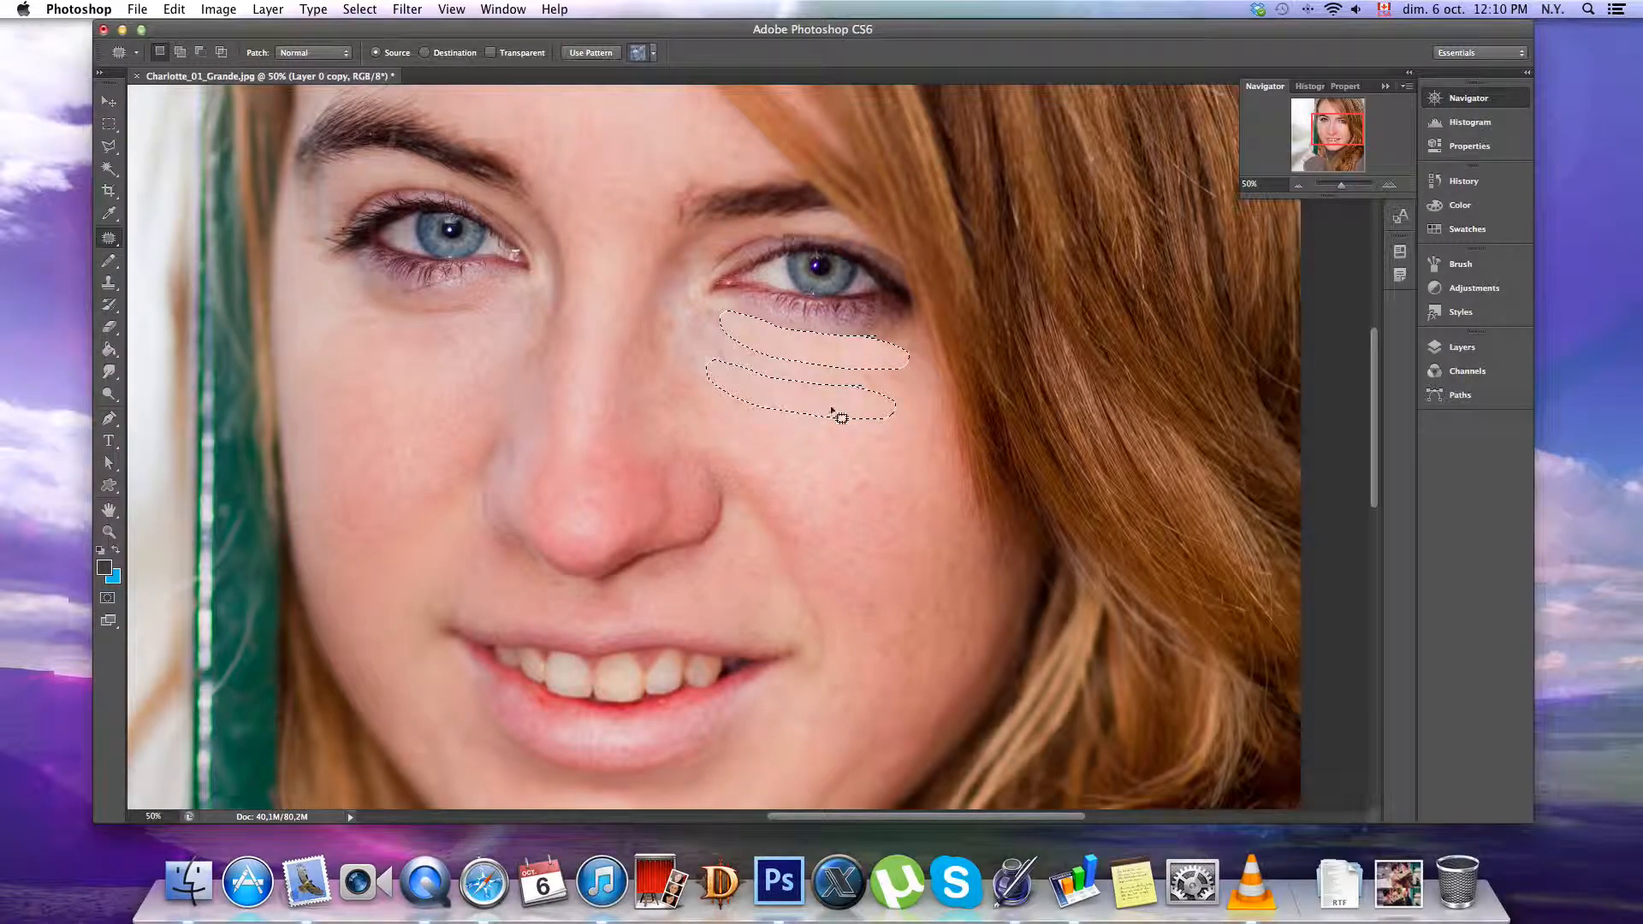
pyautogui.hotkey('ctrl', 'd')
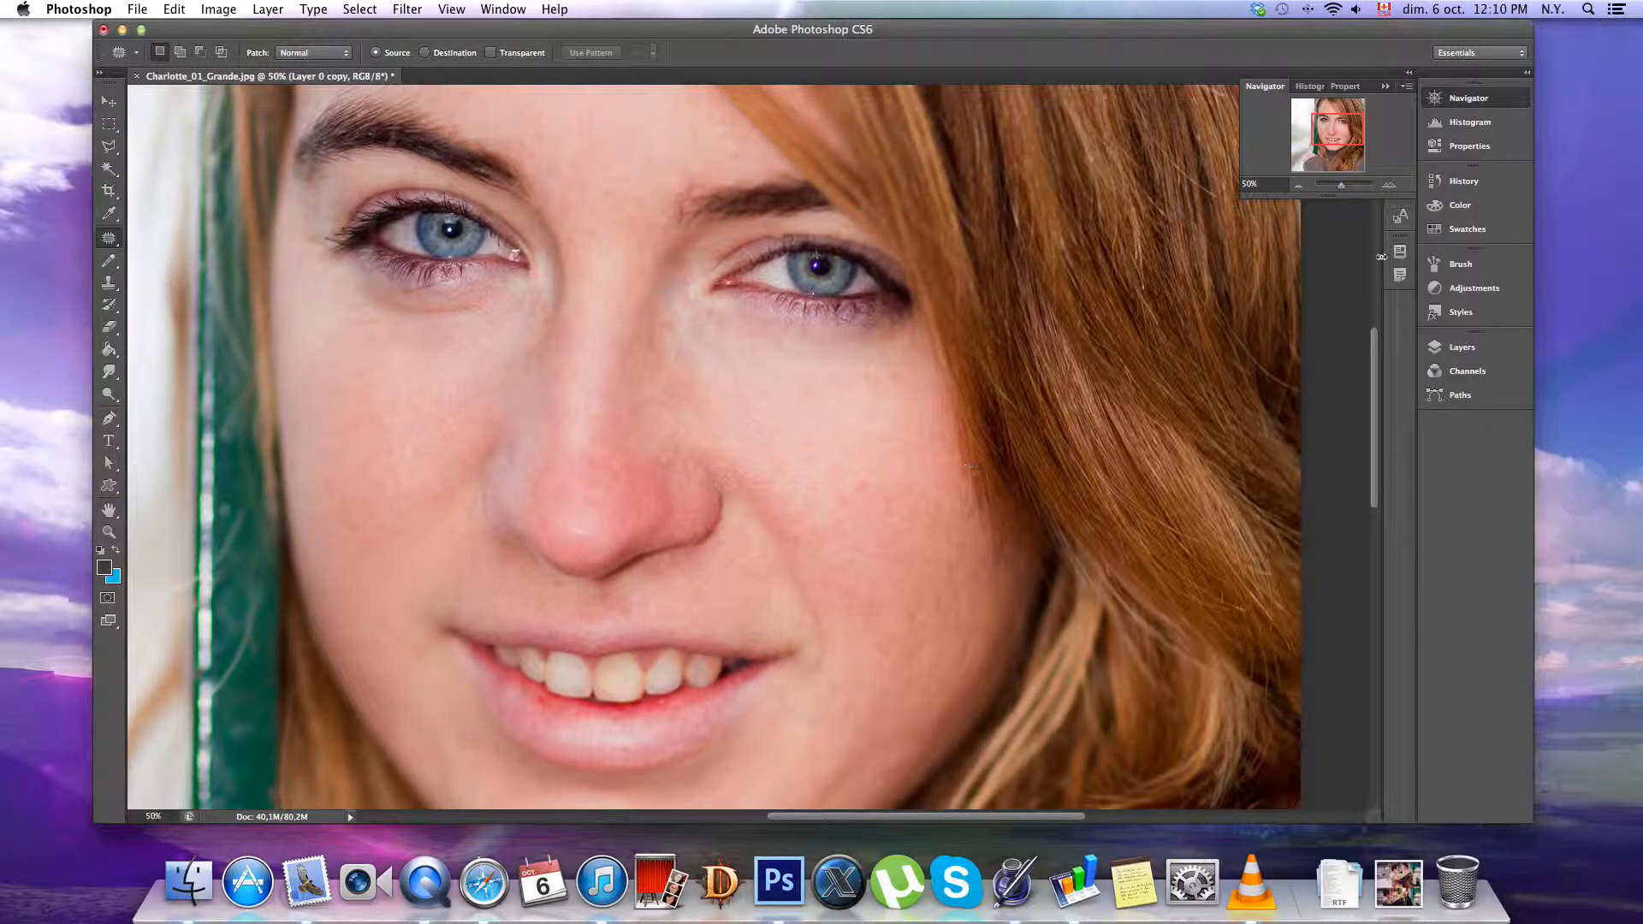
# Revert the under-eye patch through the history and clear the remaining selection
pyautogui.click(1457, 180)
pyautogui.click(1346, 396)
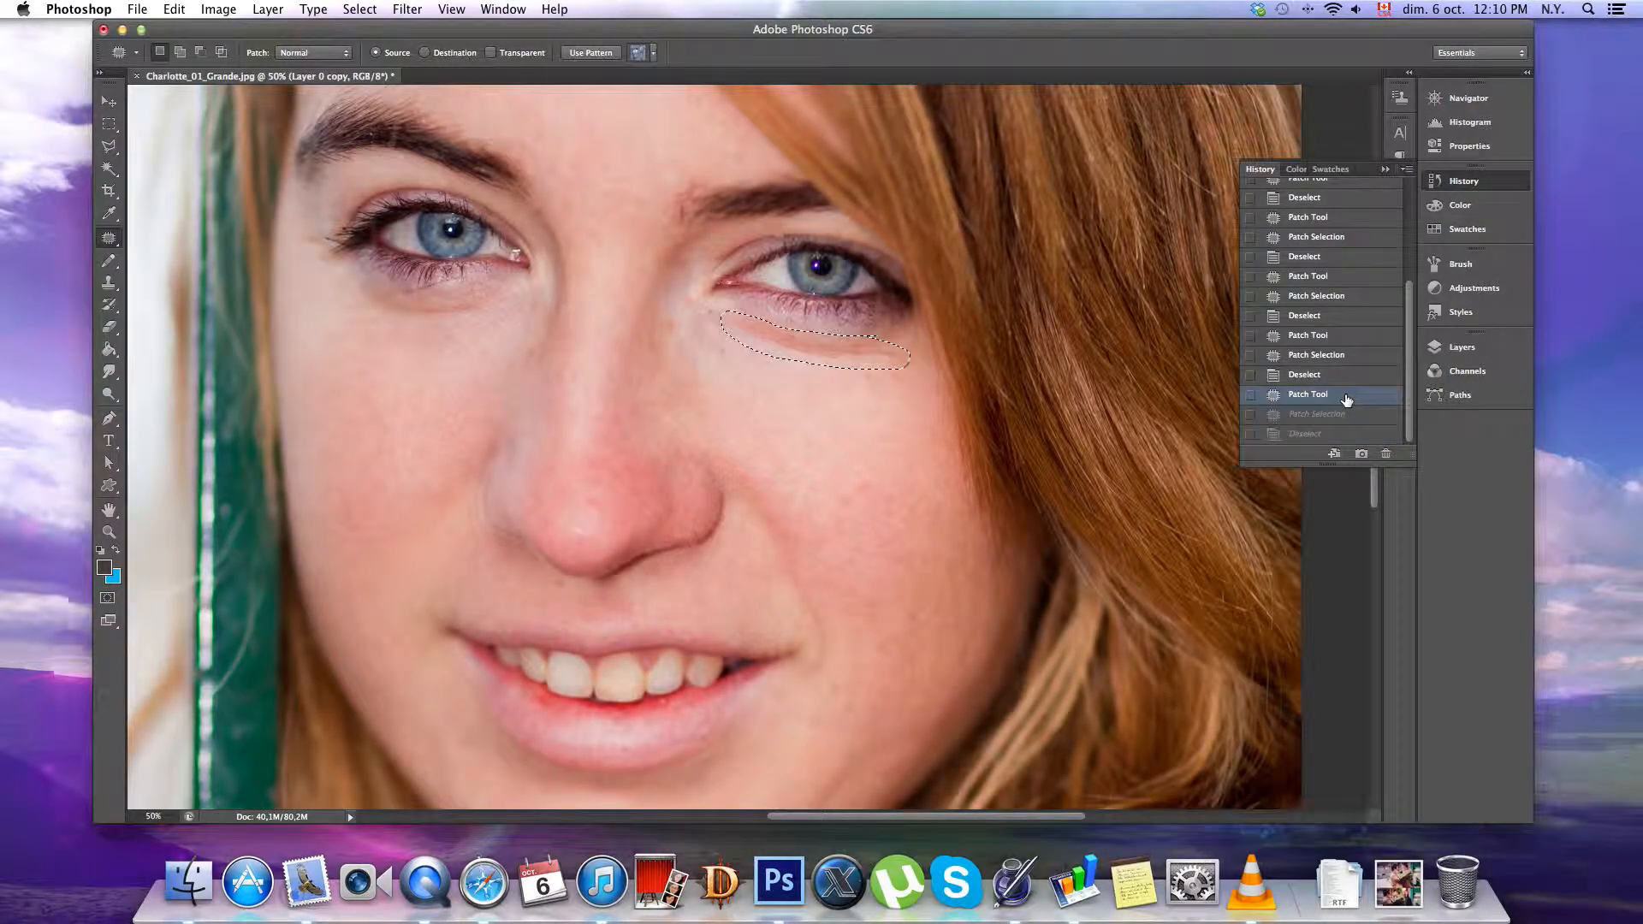
pyautogui.hotkey('ctrl', 'd')
pyautogui.click(1385, 170)
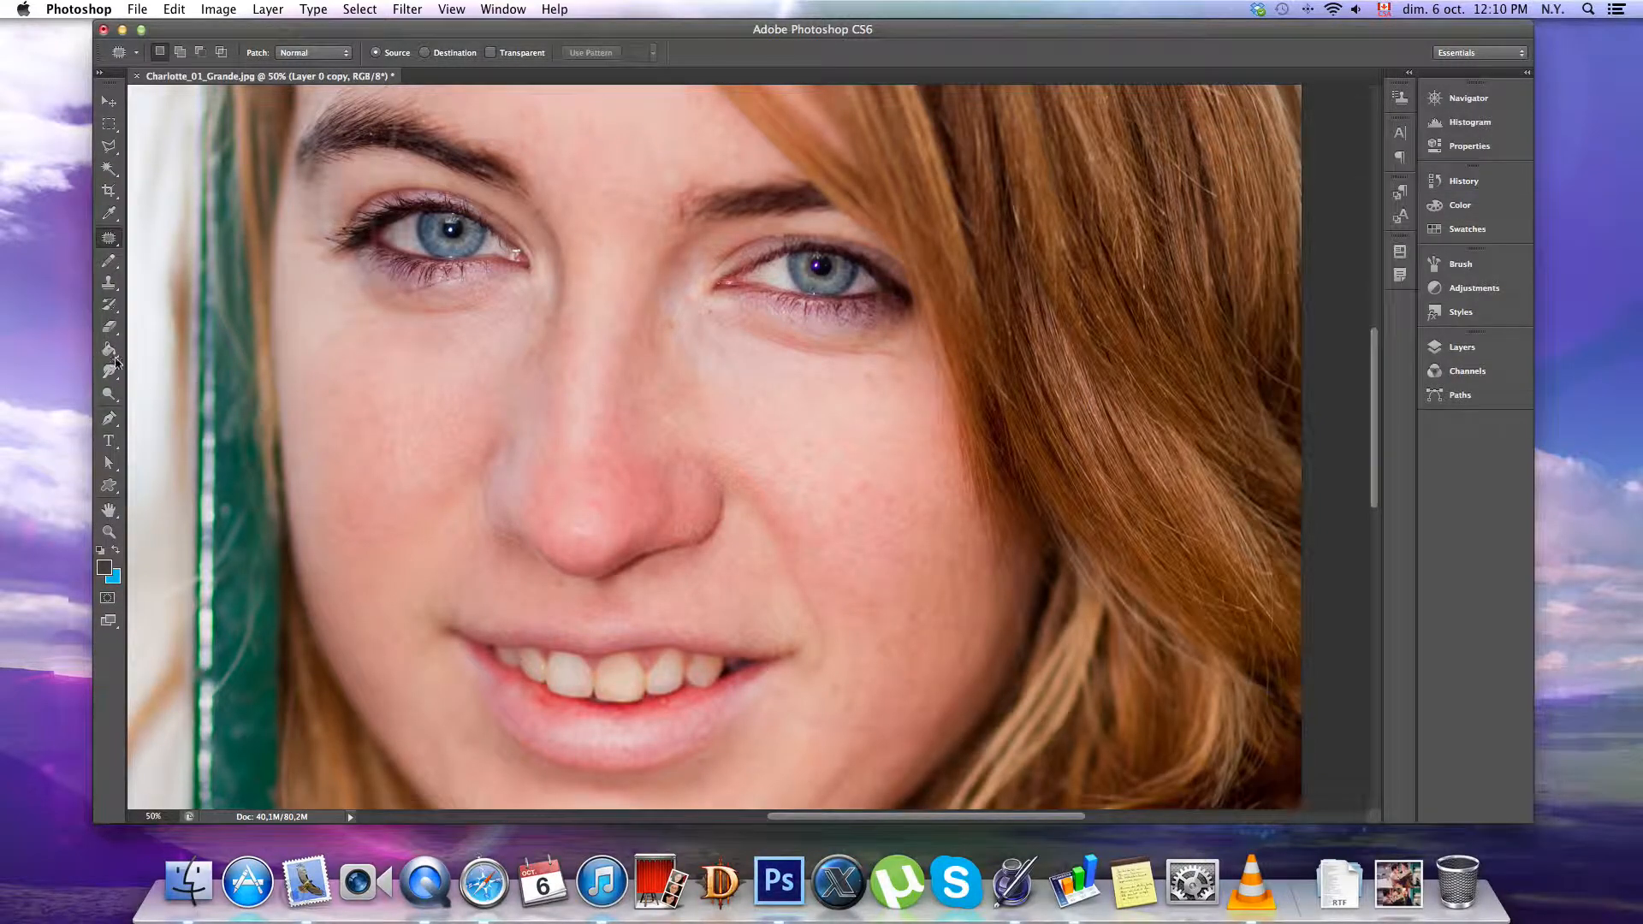
# Soften the bag beneath the eye nearest the hair with the Clone Stamp tool, repeatedly sampling smooth cheek skin below it
pyautogui.click(108, 282)
pyautogui.click(190, 278)
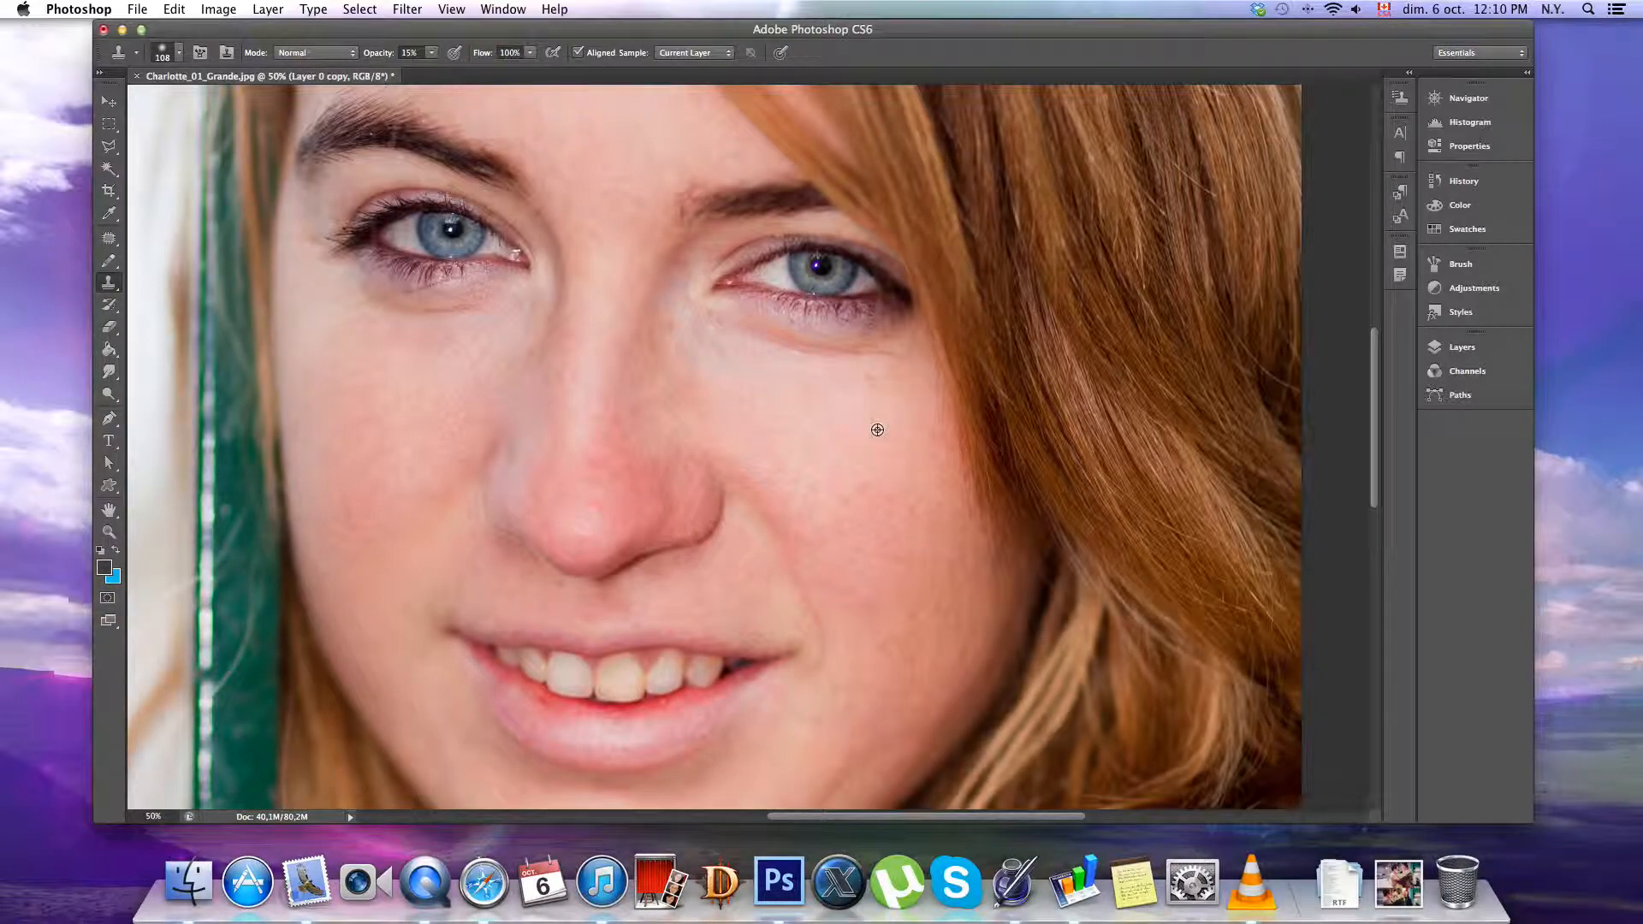
pyautogui.moveTo(891, 351)
pyautogui.mouseDown()
pyautogui.moveTo(807, 357)
pyautogui.moveTo(898, 360)
pyautogui.moveTo(767, 337)
pyautogui.moveTo(882, 348)
pyautogui.moveTo(796, 342)
pyautogui.mouseUp()
pyautogui.moveTo(723, 459)
pyautogui.mouseDown()
pyautogui.moveTo(768, 509)
pyautogui.moveTo(746, 514)
pyautogui.moveTo(705, 432)
pyautogui.moveTo(718, 350)
pyautogui.moveTo(700, 378)
pyautogui.moveTo(710, 423)
pyautogui.moveTo(685, 435)
pyautogui.moveTo(720, 450)
pyautogui.moveTo(689, 464)
pyautogui.moveTo(941, 390)
pyautogui.mouseUp()
pyautogui.moveTo(796, 295)
pyautogui.mouseDown()
pyautogui.moveTo(860, 321)
pyautogui.moveTo(853, 334)
pyautogui.mouseUp()
pyautogui.scroll(1, 856, 342)
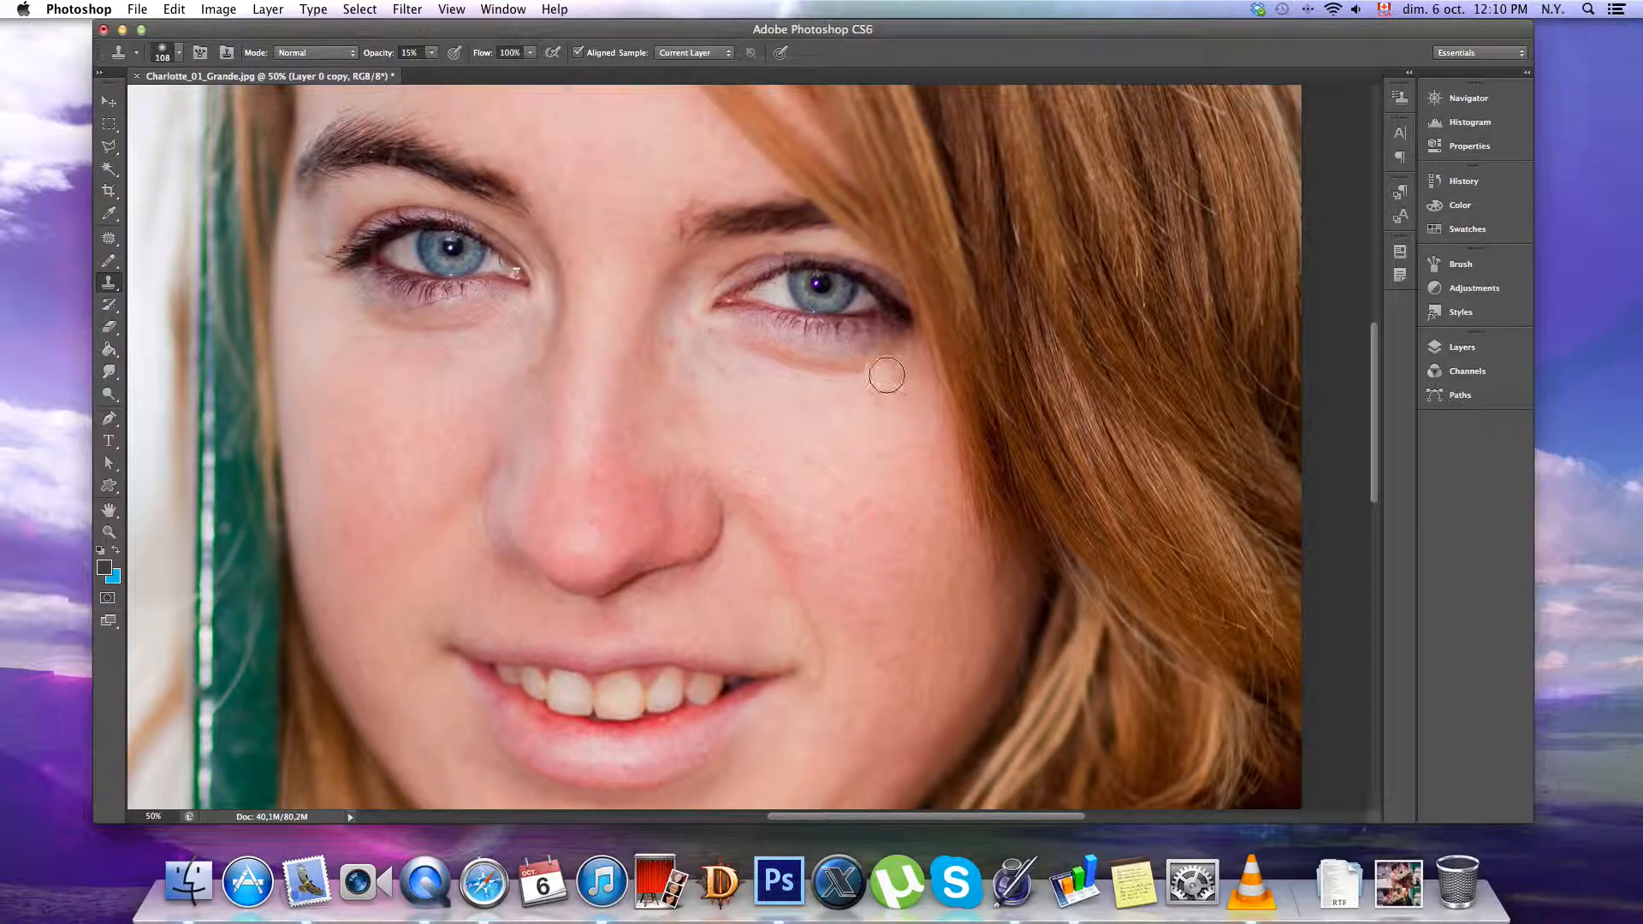
pyautogui.moveTo(898, 382); pyautogui.dragTo(722, 348)
pyautogui.keyDown('alt'); pyautogui.click(857, 441); pyautogui.keyUp('alt')
pyautogui.moveTo(865, 371); pyautogui.dragTo(710, 341)
pyautogui.keyDown('alt'); pyautogui.click(847, 444); pyautogui.keyUp('alt')
pyautogui.moveTo(833, 396)
pyautogui.mouseDown()
pyautogui.moveTo(721, 377)
pyautogui.moveTo(706, 355)
pyautogui.moveTo(742, 449)
pyautogui.moveTo(682, 356)
pyautogui.mouseUp()
# Clone nose-bridge skin around the inner corner of the same eye, and cheek skin over the remaining crease beneath it
pyautogui.keyDown('alt'); pyautogui.click(742, 448); pyautogui.keyUp('alt')
pyautogui.keyDown('alt'); pyautogui.click(645, 265); pyautogui.keyUp('alt')
pyautogui.moveTo(653, 359); pyautogui.dragTo(697, 323)
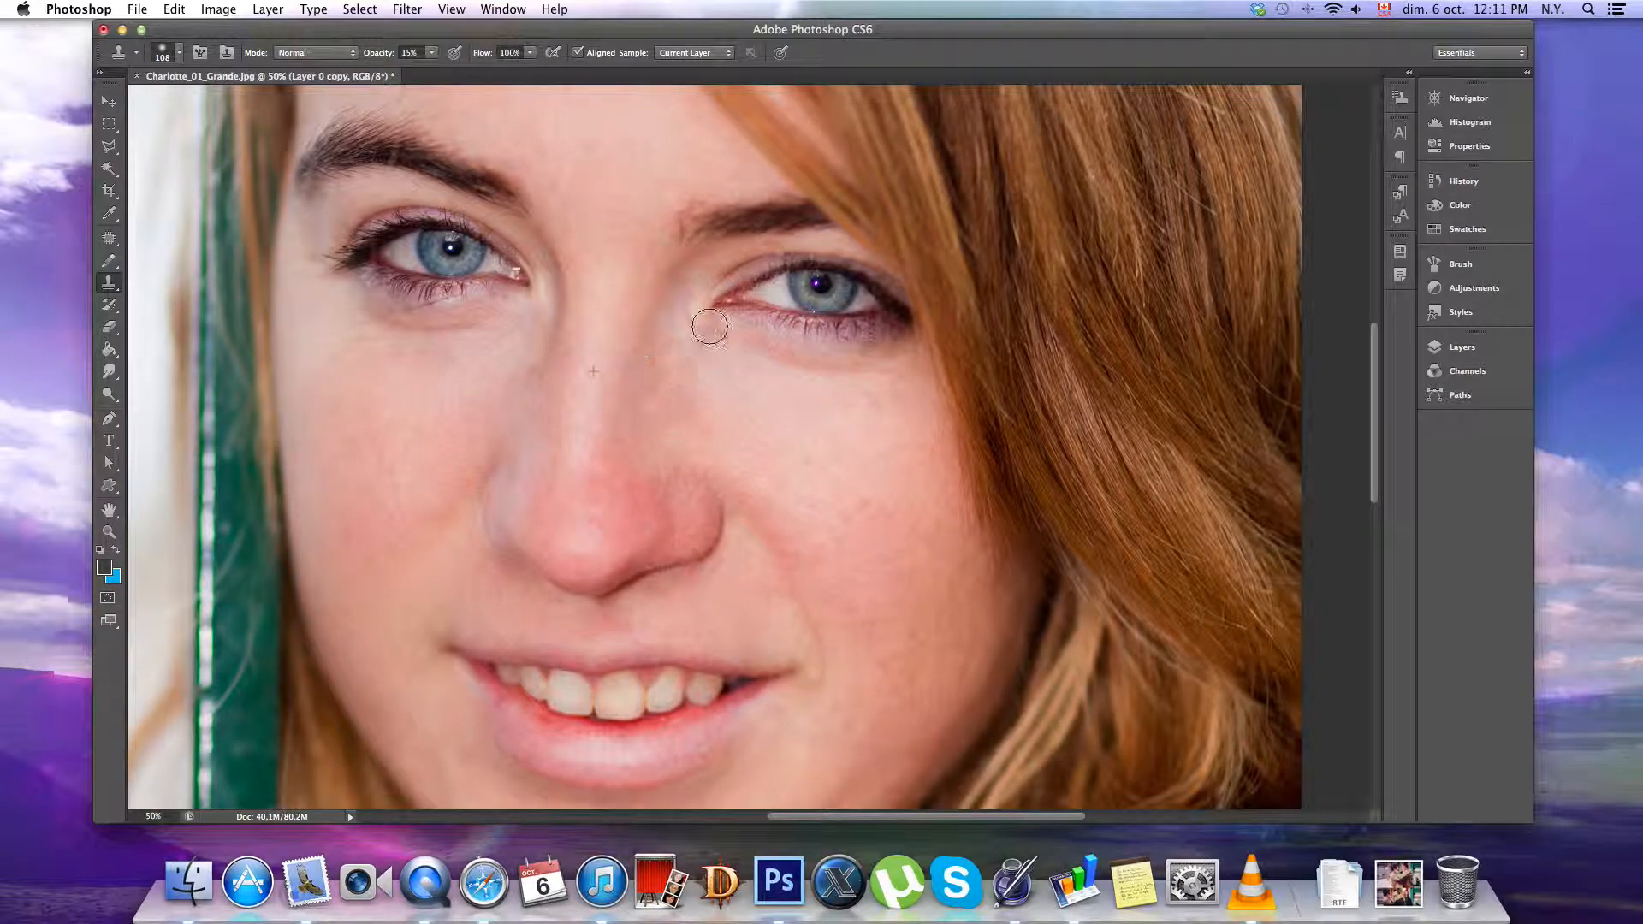
pyautogui.keyDown('alt'); pyautogui.click(839, 419); pyautogui.keyUp('alt')
pyautogui.moveTo(861, 367)
pyautogui.mouseDown()
pyautogui.moveTo(914, 418)
pyautogui.moveTo(836, 392)
pyautogui.moveTo(870, 384)
pyautogui.moveTo(792, 370)
pyautogui.moveTo(883, 373)
pyautogui.moveTo(790, 367)
pyautogui.moveTo(719, 340)
pyautogui.mouseUp()
pyautogui.keyDown('alt'); pyautogui.click(788, 412); pyautogui.keyUp('alt')
pyautogui.moveTo(850, 377)
pyautogui.mouseDown()
pyautogui.moveTo(770, 359)
pyautogui.moveTo(799, 370)
pyautogui.mouseUp()
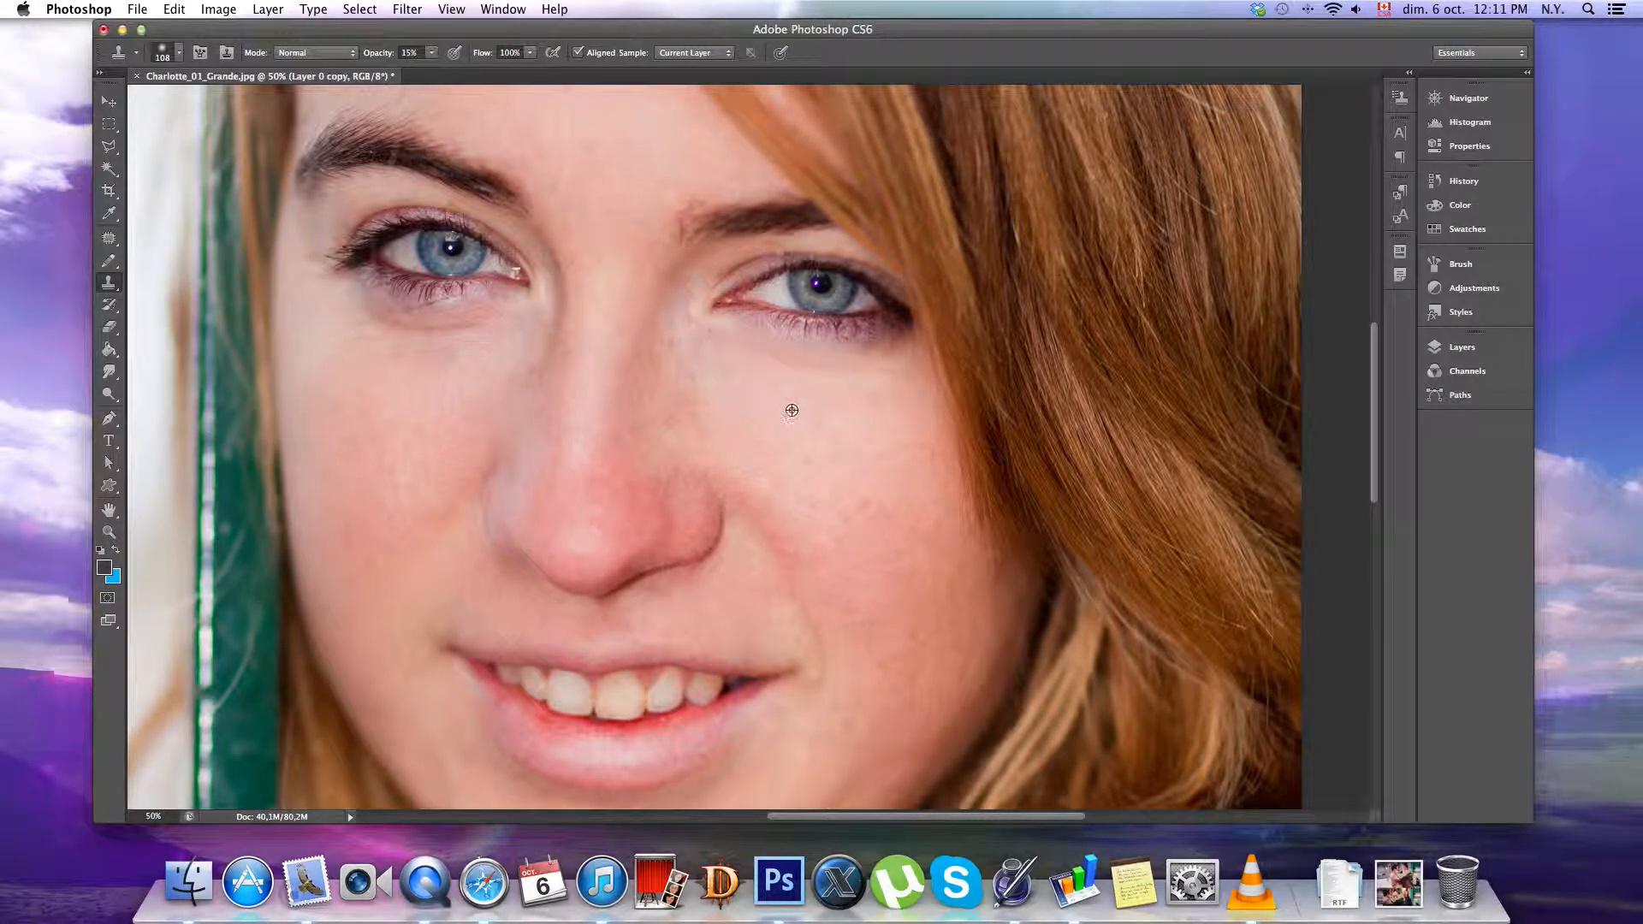
pyautogui.moveTo(806, 373)
pyautogui.mouseDown()
pyautogui.moveTo(785, 345)
pyautogui.moveTo(884, 330)
pyautogui.moveTo(807, 337)
pyautogui.moveTo(801, 364)
pyautogui.mouseUp()
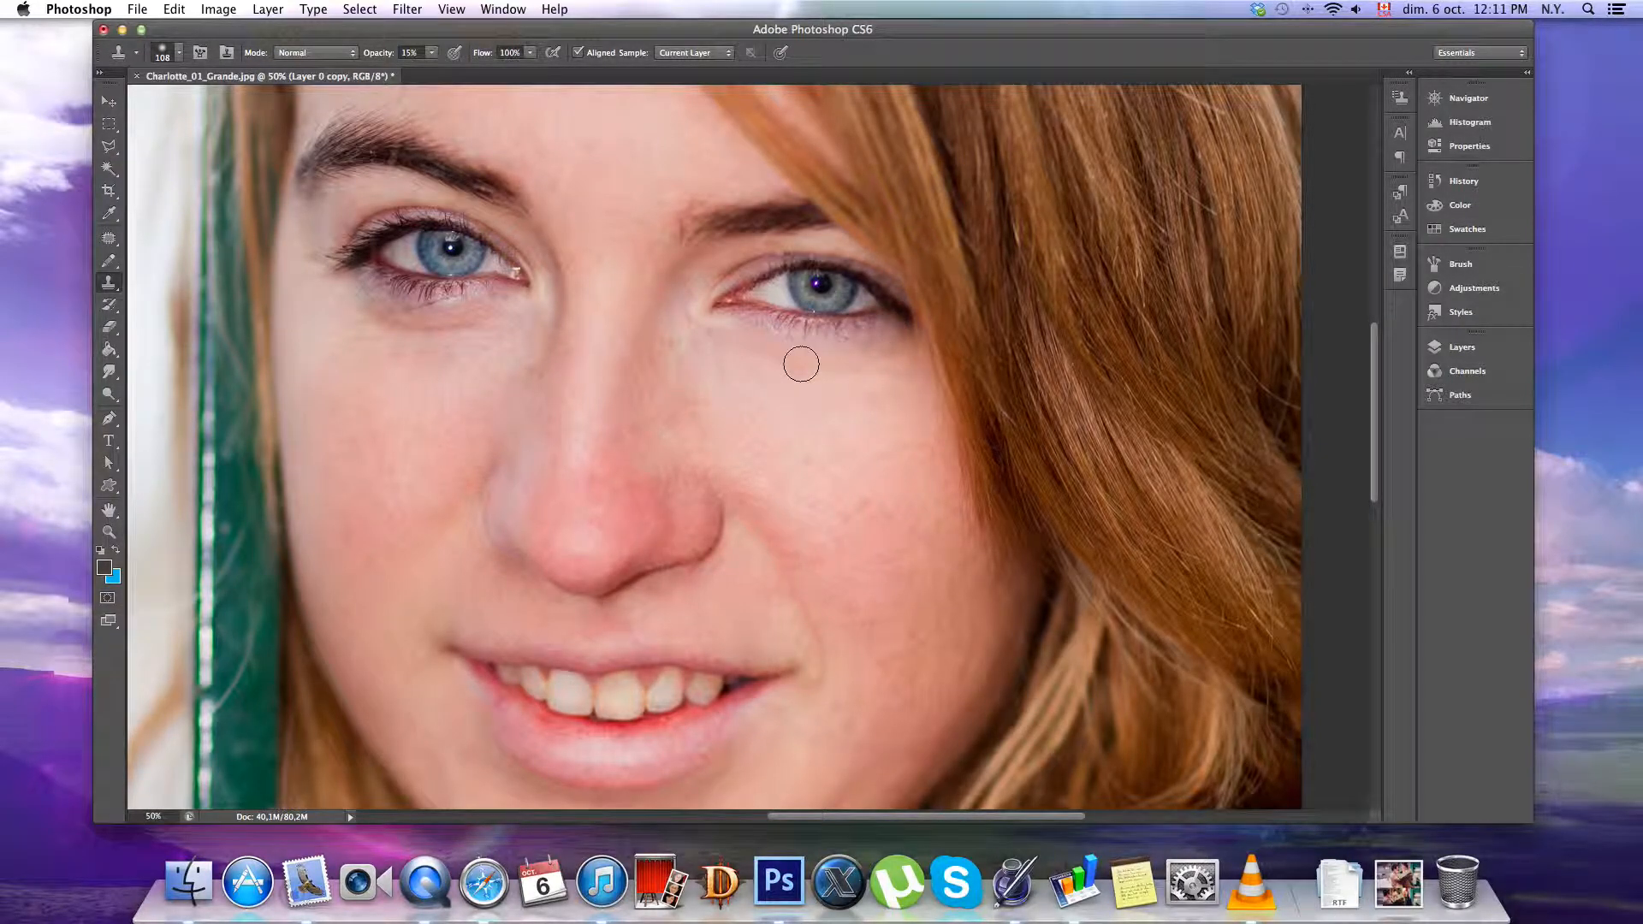
# Clone smooth cheek skin over the bag and shadow beneath the other eye, near the green post
pyautogui.moveTo(433, 414); pyautogui.dragTo(558, 418)
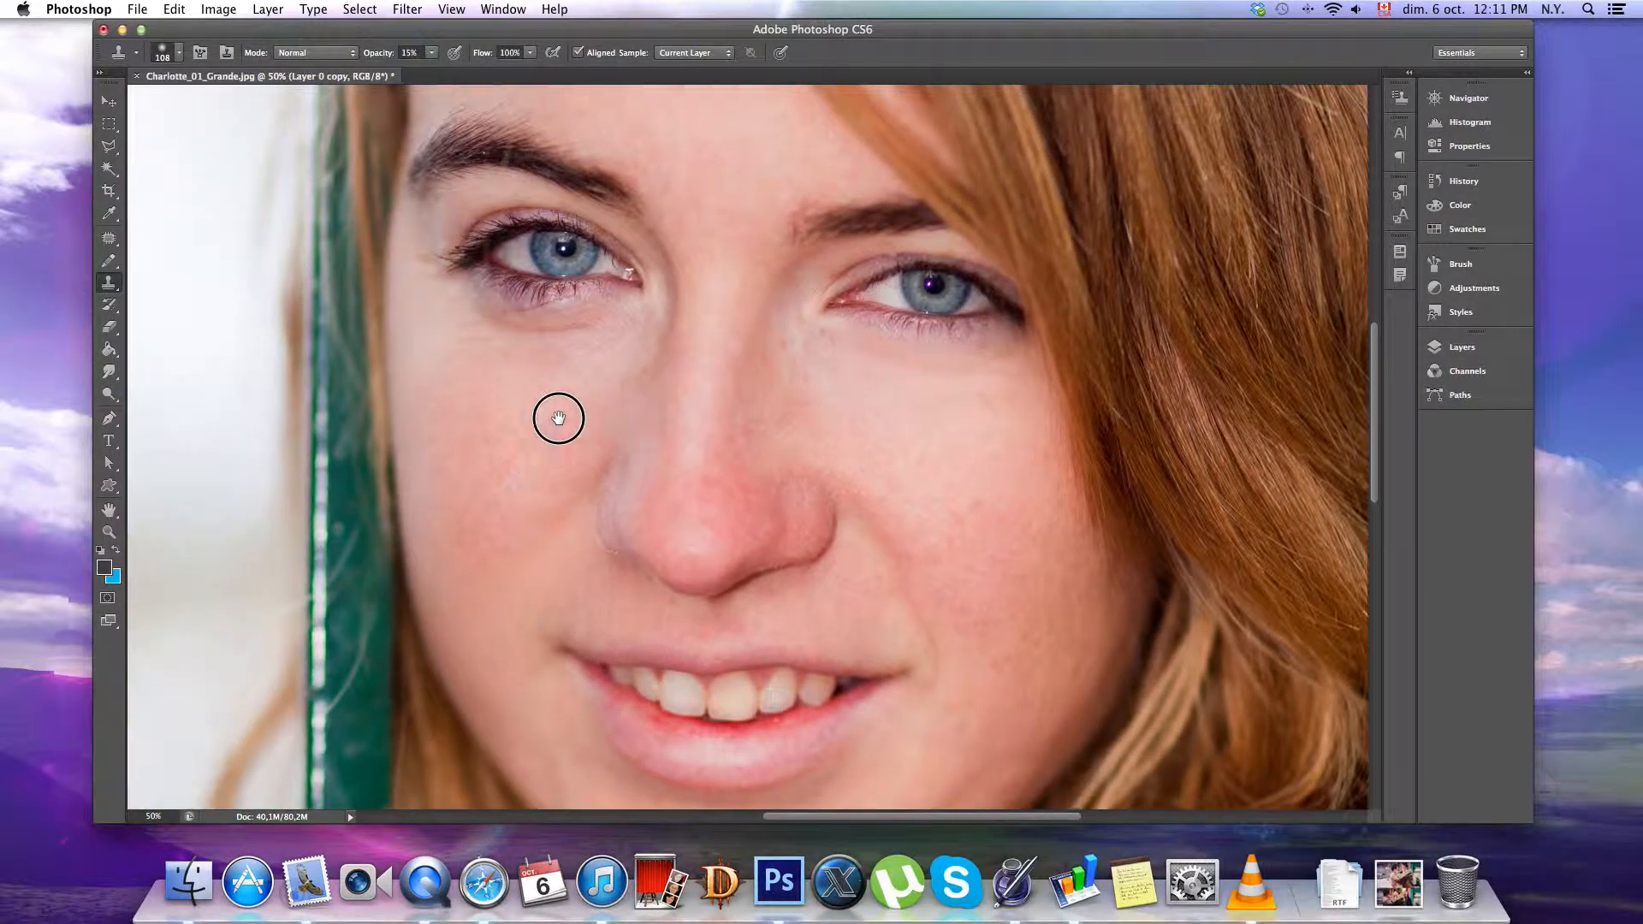
pyautogui.hscroll(-6, 682, 348)
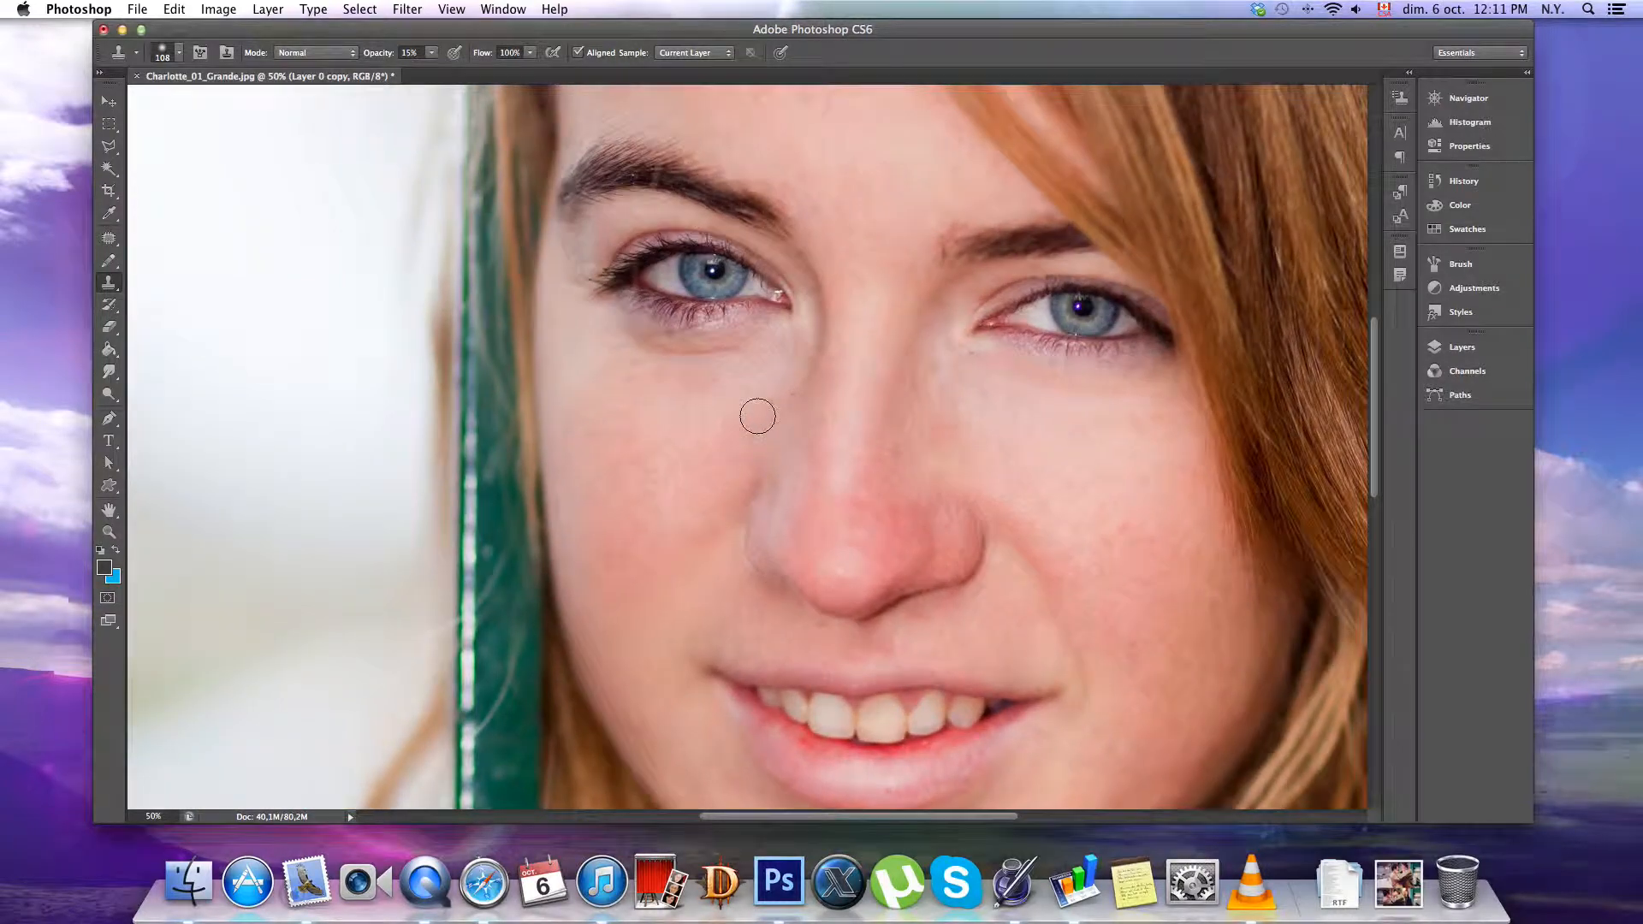
pyautogui.moveTo(758, 354)
pyautogui.mouseDown()
pyautogui.moveTo(624, 333)
pyautogui.moveTo(685, 357)
pyautogui.moveTo(756, 348)
pyautogui.moveTo(671, 351)
pyautogui.moveTo(613, 315)
pyautogui.moveTo(594, 365)
pyautogui.moveTo(590, 333)
pyautogui.moveTo(587, 416)
pyautogui.mouseUp()
pyautogui.moveTo(765, 334)
pyautogui.mouseDown()
pyautogui.moveTo(672, 354)
pyautogui.moveTo(638, 341)
pyautogui.moveTo(688, 356)
pyautogui.moveTo(640, 334)
pyautogui.moveTo(770, 324)
pyautogui.mouseUp()
pyautogui.moveTo(804, 264)
pyautogui.mouseDown()
pyautogui.moveTo(806, 383)
pyautogui.moveTo(822, 330)
pyautogui.moveTo(803, 265)
pyautogui.moveTo(786, 356)
pyautogui.moveTo(801, 344)
pyautogui.moveTo(796, 397)
pyautogui.mouseUp()
pyautogui.keyDown('alt'); pyautogui.click(760, 442); pyautogui.keyUp('alt')
pyautogui.moveTo(781, 342)
pyautogui.mouseDown()
pyautogui.moveTo(733, 363)
pyautogui.moveTo(734, 384)
pyautogui.mouseUp()
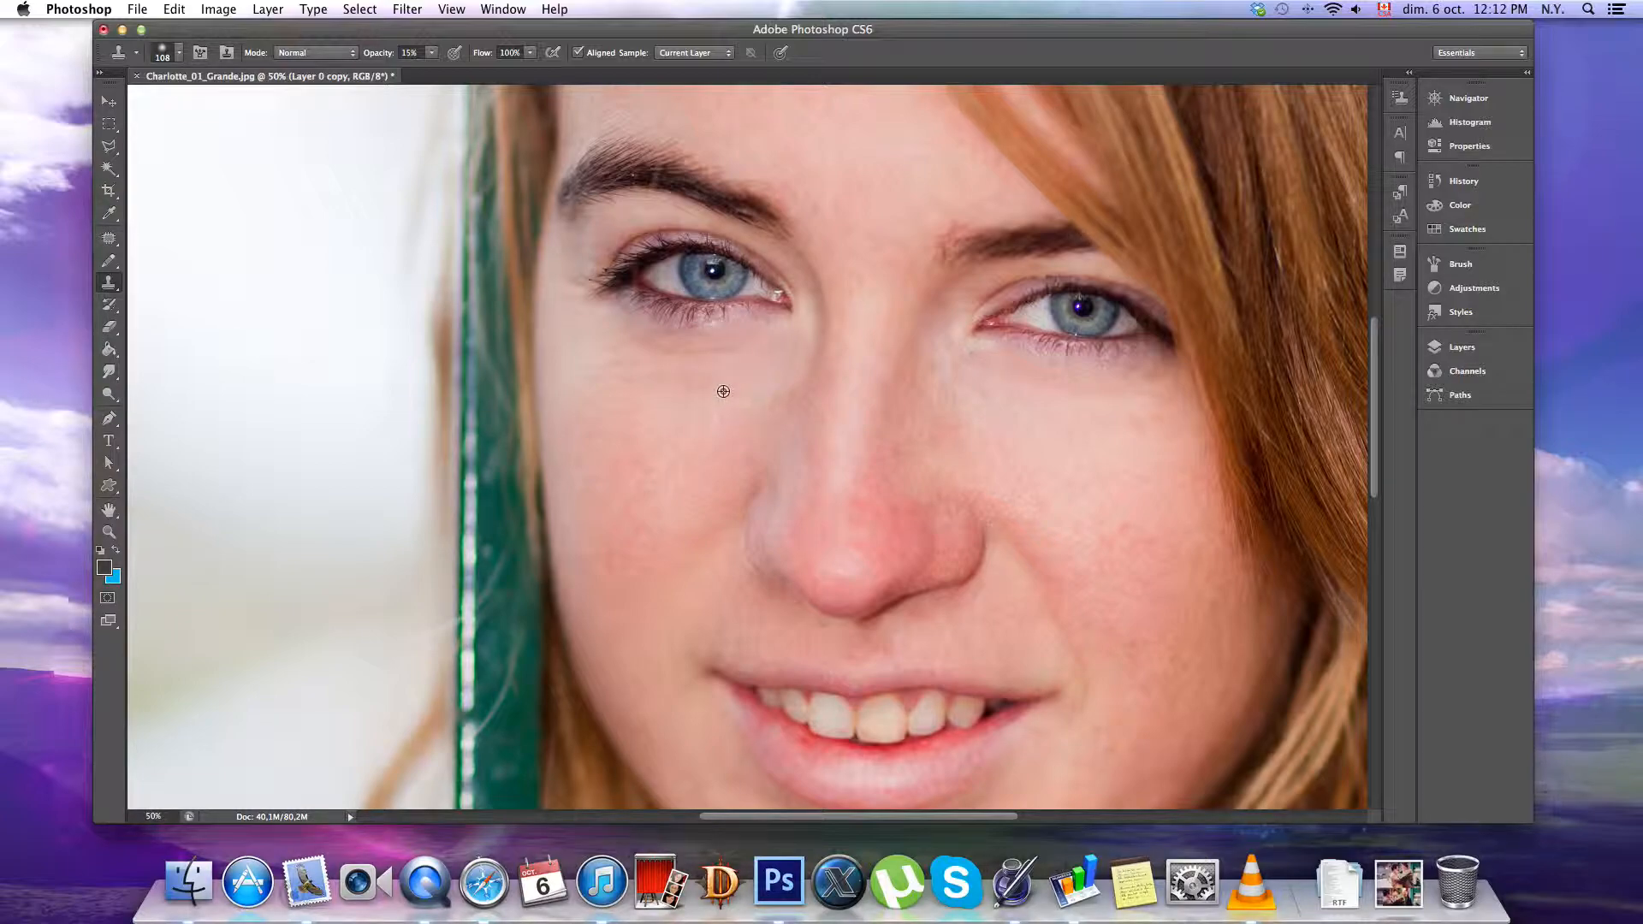
pyautogui.moveTo(724, 386)
pyautogui.mouseDown()
pyautogui.moveTo(696, 385)
pyautogui.moveTo(752, 359)
pyautogui.moveTo(716, 409)
pyautogui.moveTo(704, 349)
pyautogui.moveTo(628, 330)
pyautogui.moveTo(668, 319)
pyautogui.moveTo(717, 350)
pyautogui.mouseUp()
pyautogui.moveTo(732, 341)
pyautogui.mouseDown()
pyautogui.moveTo(656, 352)
pyautogui.moveTo(627, 326)
pyautogui.moveTo(656, 348)
pyautogui.moveTo(739, 351)
pyautogui.mouseUp()
# Enlarge the Clone Stamp brush to 134 px and clone smooth skin over the blotches on the cheek nearest the hair
pyautogui.scroll(-4, 895, 352)
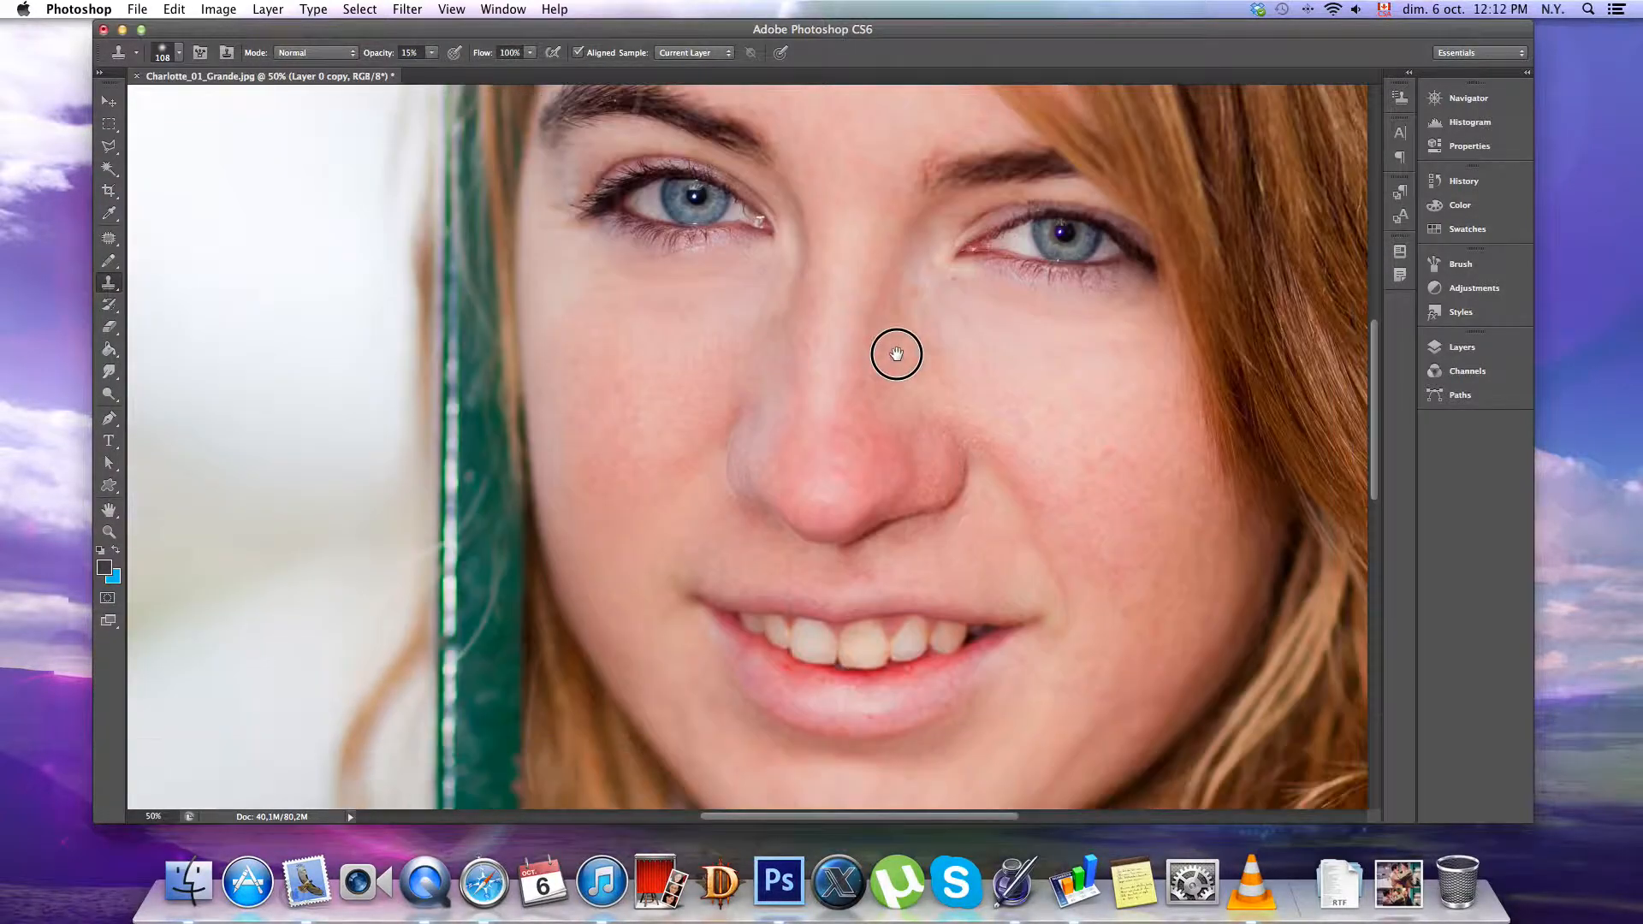
pyautogui.moveTo(1140, 513); pyautogui.dragTo(1121, 489)
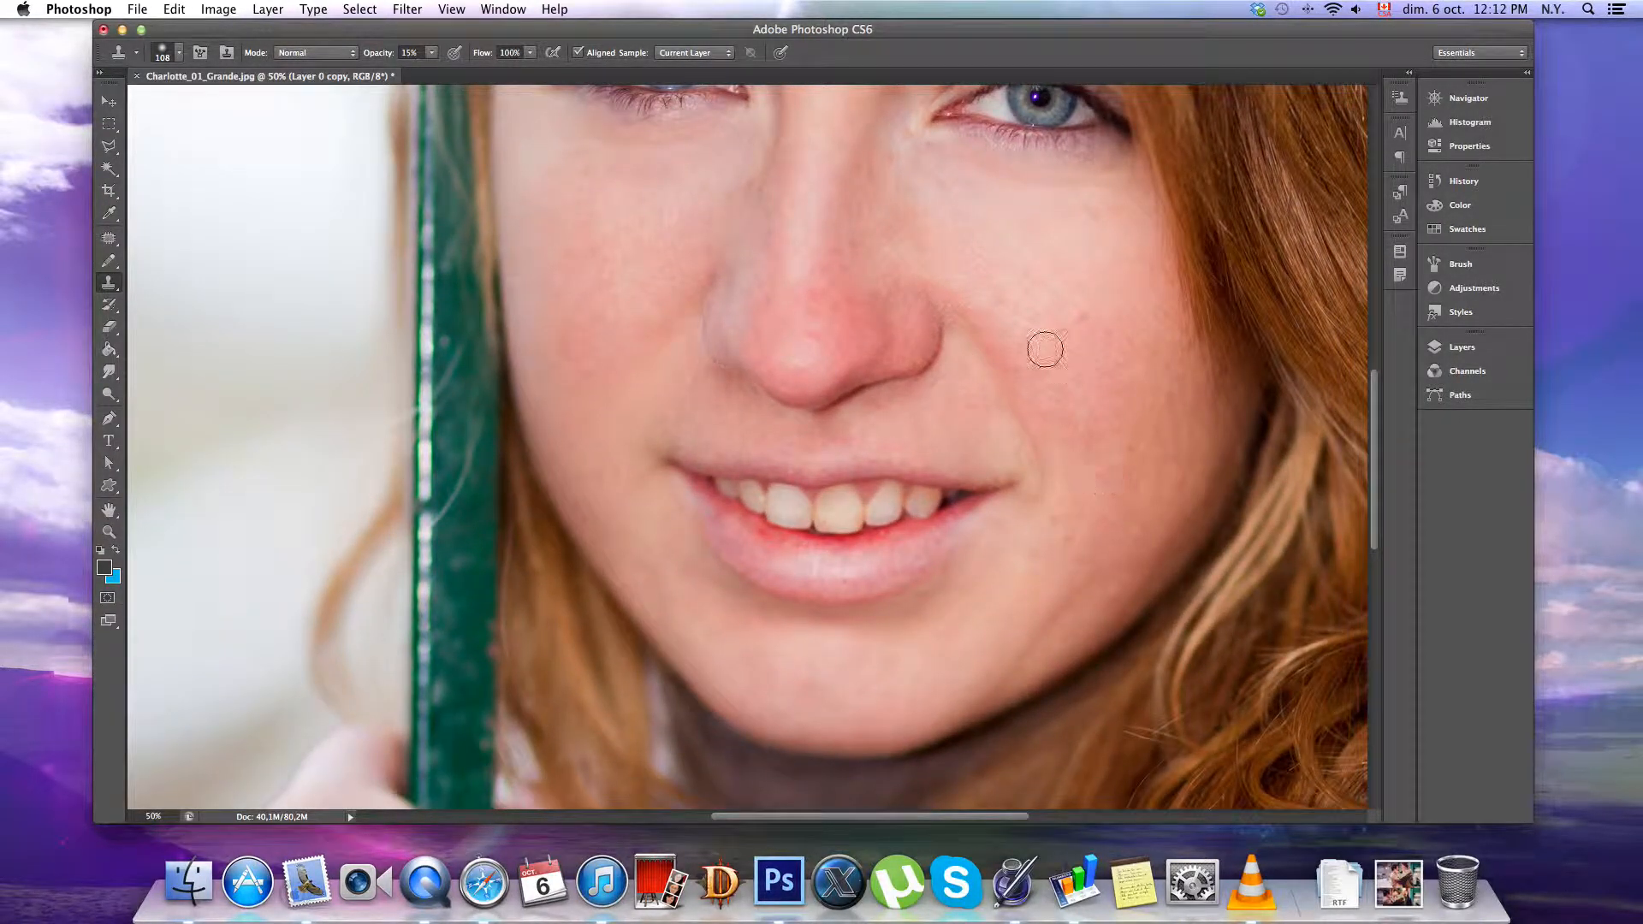
pyautogui.rightClick(1093, 355)
pyautogui.moveTo(1090, 334); pyautogui.dragTo(1098, 334)
pyautogui.press('Return')
pyautogui.moveTo(980, 241)
pyautogui.mouseDown()
pyautogui.moveTo(999, 274)
pyautogui.moveTo(1056, 288)
pyautogui.moveTo(1015, 327)
pyautogui.moveTo(1078, 338)
pyautogui.moveTo(1029, 379)
pyautogui.moveTo(1080, 407)
pyautogui.mouseUp()
pyautogui.keyDown('alt'); pyautogui.click(1007, 286); pyautogui.keyUp('alt')
pyautogui.moveTo(1063, 348)
pyautogui.mouseDown()
pyautogui.moveTo(1129, 355)
pyautogui.moveTo(1160, 328)
pyautogui.moveTo(1162, 386)
pyautogui.moveTo(1092, 456)
pyautogui.moveTo(1103, 493)
pyautogui.moveTo(1084, 512)
pyautogui.moveTo(1134, 475)
pyautogui.moveTo(1128, 406)
pyautogui.moveTo(1114, 489)
pyautogui.moveTo(1052, 557)
pyautogui.mouseUp()
pyautogui.keyDown('alt'); pyautogui.click(1087, 331); pyautogui.keyUp('alt')
pyautogui.keyDown('alt'); pyautogui.click(1127, 422); pyautogui.keyUp('alt')
# Clone sampled cheek skin over the uneven areas under the nose and between nose and smile line
pyautogui.keyDown('alt'); pyautogui.click(1030, 254); pyautogui.keyUp('alt')
pyautogui.moveTo(827, 423)
pyautogui.mouseDown()
pyautogui.moveTo(865, 411)
pyautogui.moveTo(829, 422)
pyautogui.moveTo(856, 438)
pyautogui.moveTo(830, 425)
pyautogui.mouseUp()
pyautogui.keyDown('alt'); pyautogui.click(992, 253); pyautogui.keyUp('alt')
pyautogui.moveTo(951, 387)
pyautogui.mouseDown()
pyautogui.moveTo(976, 430)
pyautogui.moveTo(942, 438)
pyautogui.moveTo(907, 417)
pyautogui.mouseUp()
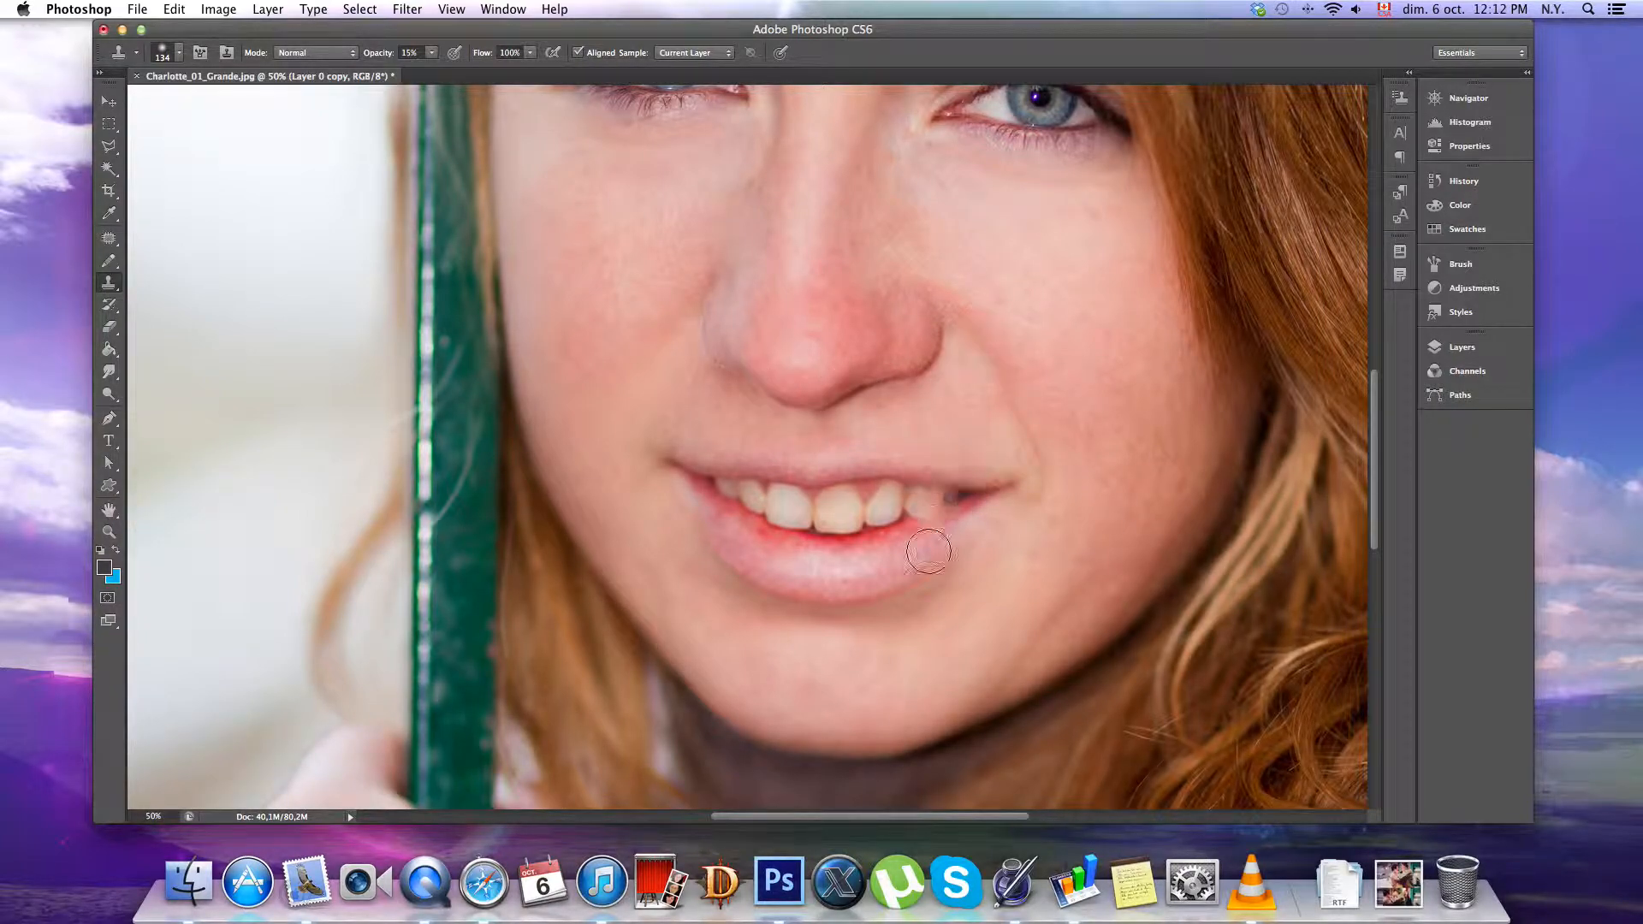
# Even out the blotchy cheek near the green post and the skin beside the nose by cloning smoother skin
pyautogui.scroll(3, 899, 506)
pyautogui.hscroll(-3, 898, 506)
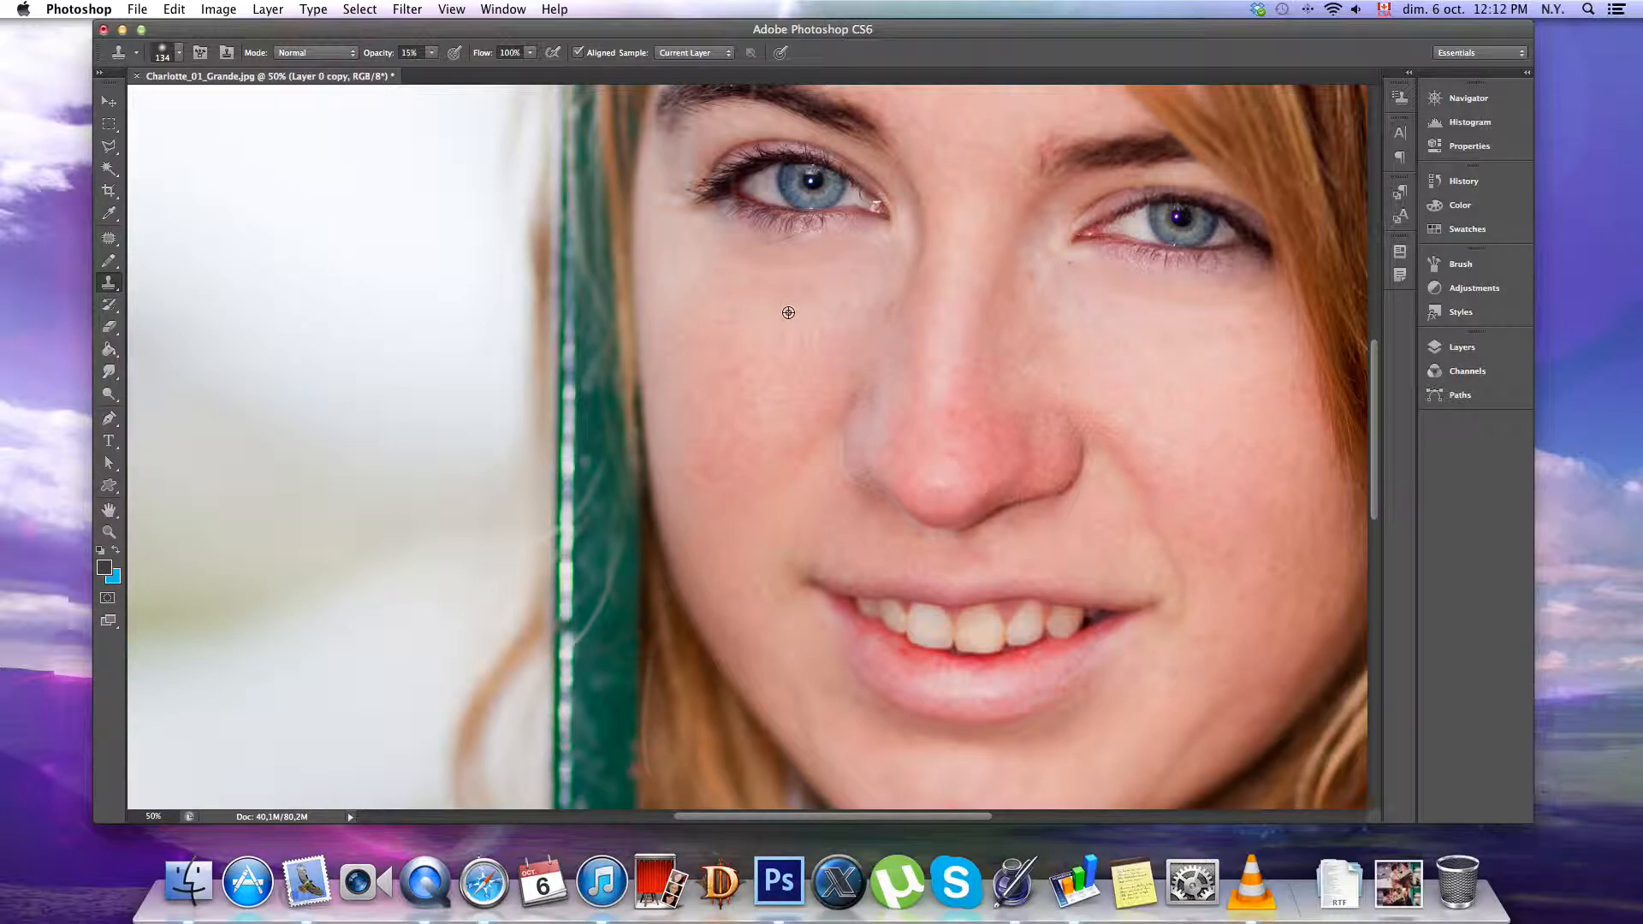
pyautogui.moveTo(785, 321)
pyautogui.mouseDown()
pyautogui.moveTo(784, 361)
pyautogui.moveTo(760, 373)
pyautogui.moveTo(789, 386)
pyautogui.moveTo(748, 453)
pyautogui.mouseUp()
pyautogui.keyDown('alt'); pyautogui.click(801, 342); pyautogui.keyUp('alt')
pyautogui.moveTo(734, 375)
pyautogui.mouseDown()
pyautogui.moveTo(726, 389)
pyautogui.moveTo(707, 322)
pyautogui.mouseUp()
pyautogui.moveTo(821, 297)
pyautogui.mouseDown()
pyautogui.moveTo(792, 294)
pyautogui.moveTo(851, 286)
pyautogui.moveTo(891, 246)
pyautogui.mouseUp()
pyautogui.moveTo(858, 316)
pyautogui.mouseDown()
pyautogui.moveTo(897, 296)
pyautogui.moveTo(879, 333)
pyautogui.mouseUp()
# Patch the small uneven area beside the nose bridge, below the eye near the green post, with nearby cheek skin
pyautogui.click(109, 238)
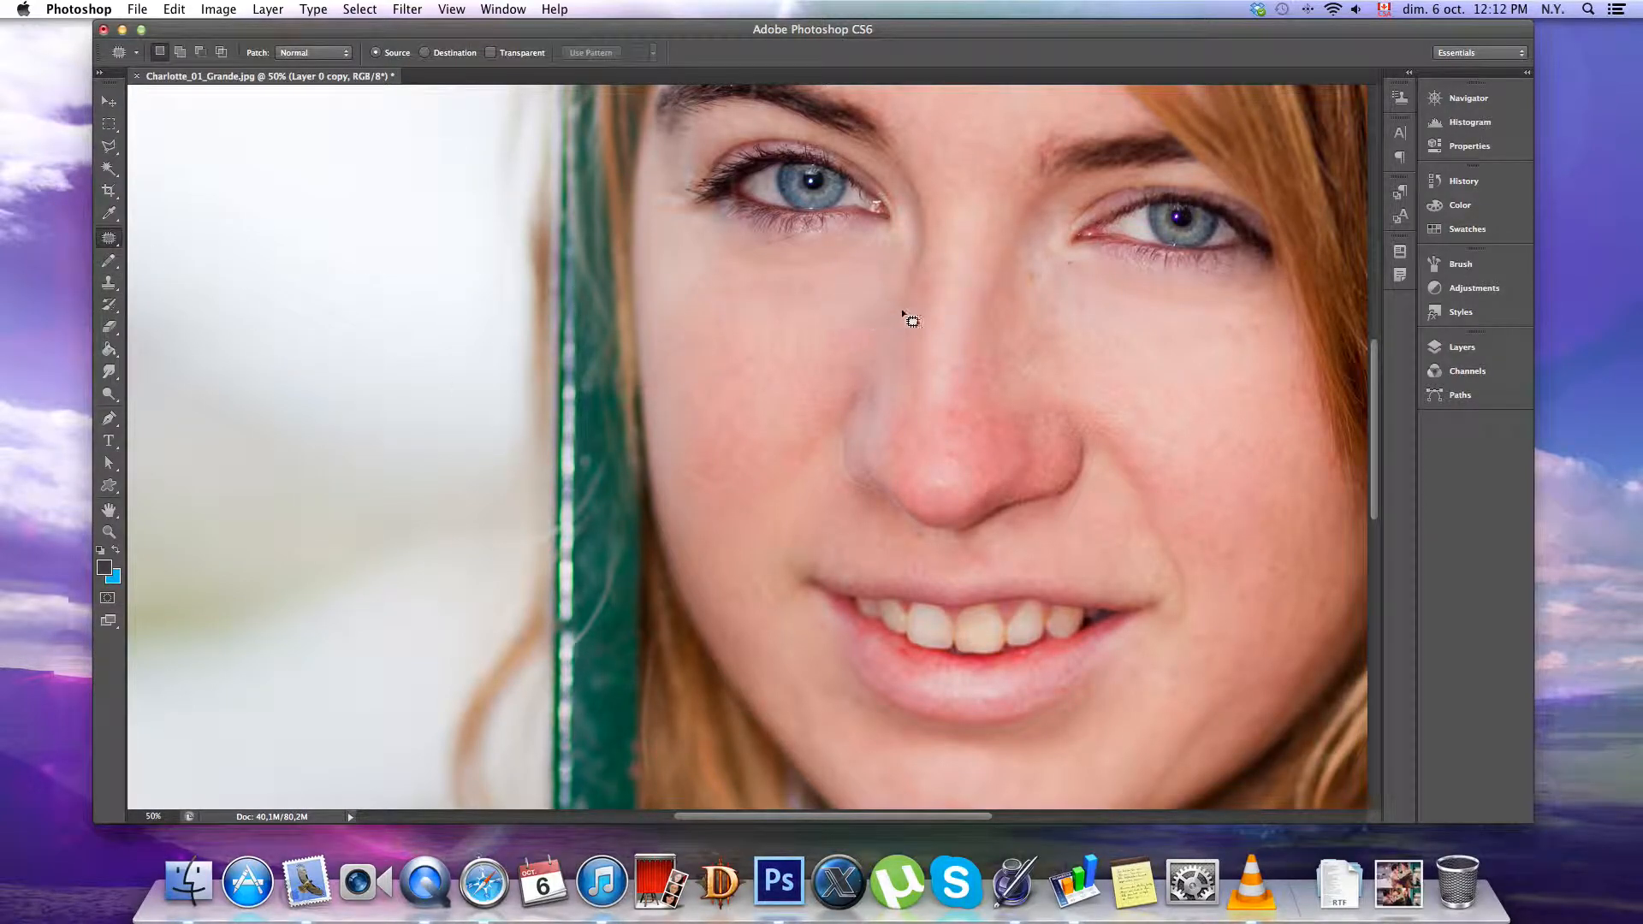
pyautogui.moveTo(903, 315); pyautogui.dragTo(825, 342)
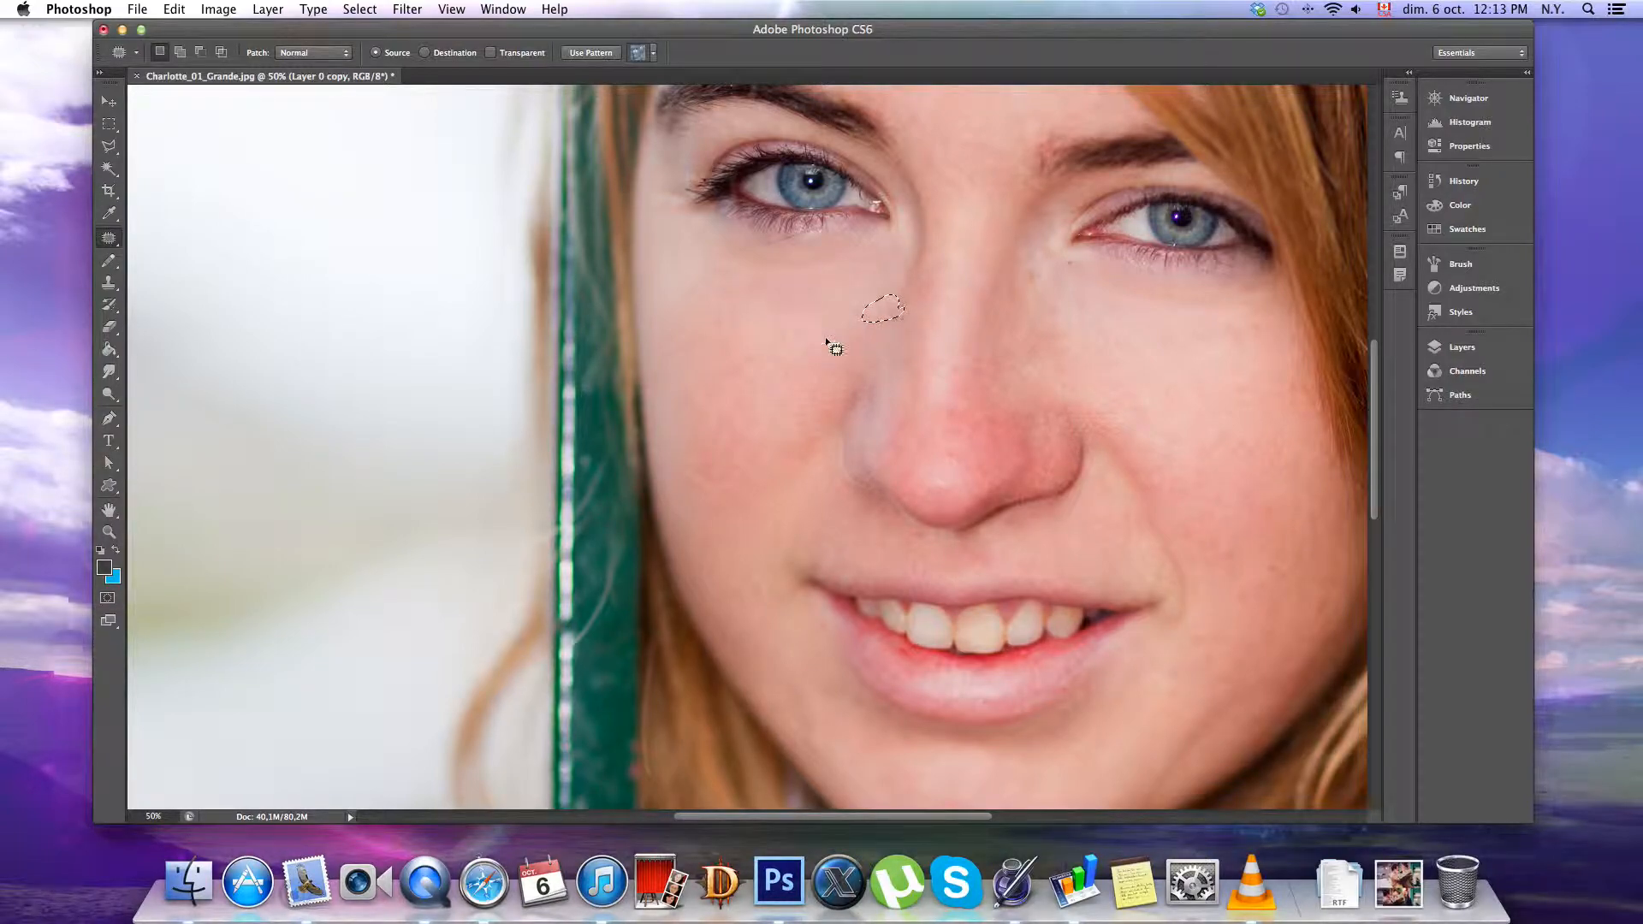
pyautogui.press('super+d')
# Sample clean forehead skin with the Clone Stamp and clone it over the uneven skin between and above the eyebrows
pyautogui.moveTo(958, 189); pyautogui.dragTo(934, 513)
pyautogui.click(112, 292)
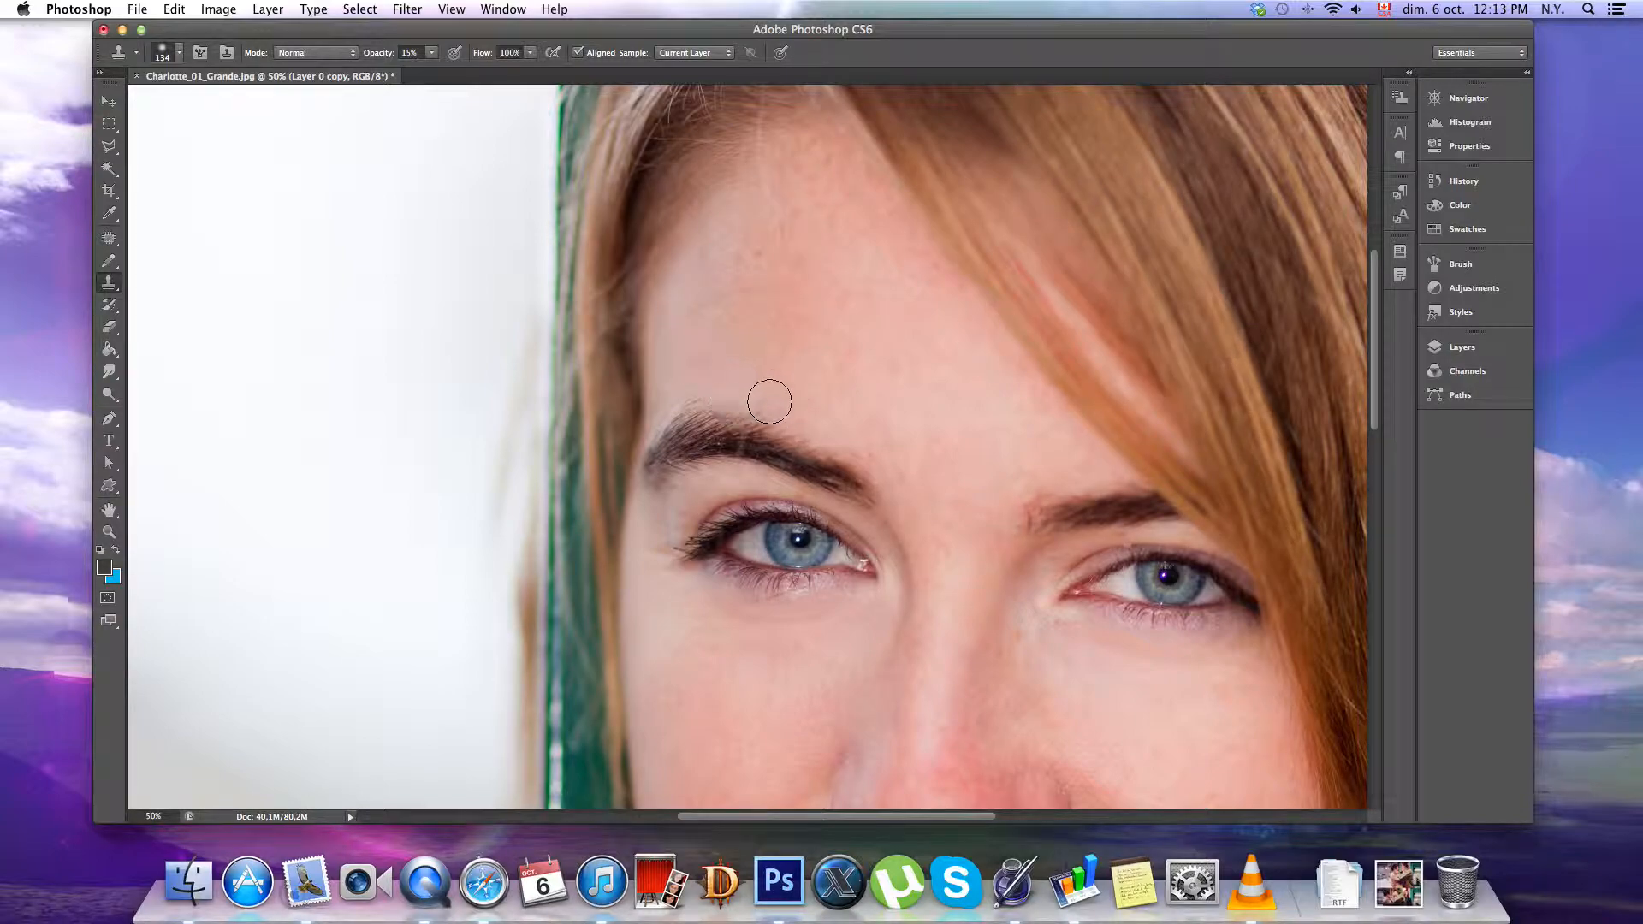
pyautogui.keyDown('alt'); pyautogui.click(871, 365); pyautogui.keyUp('alt')
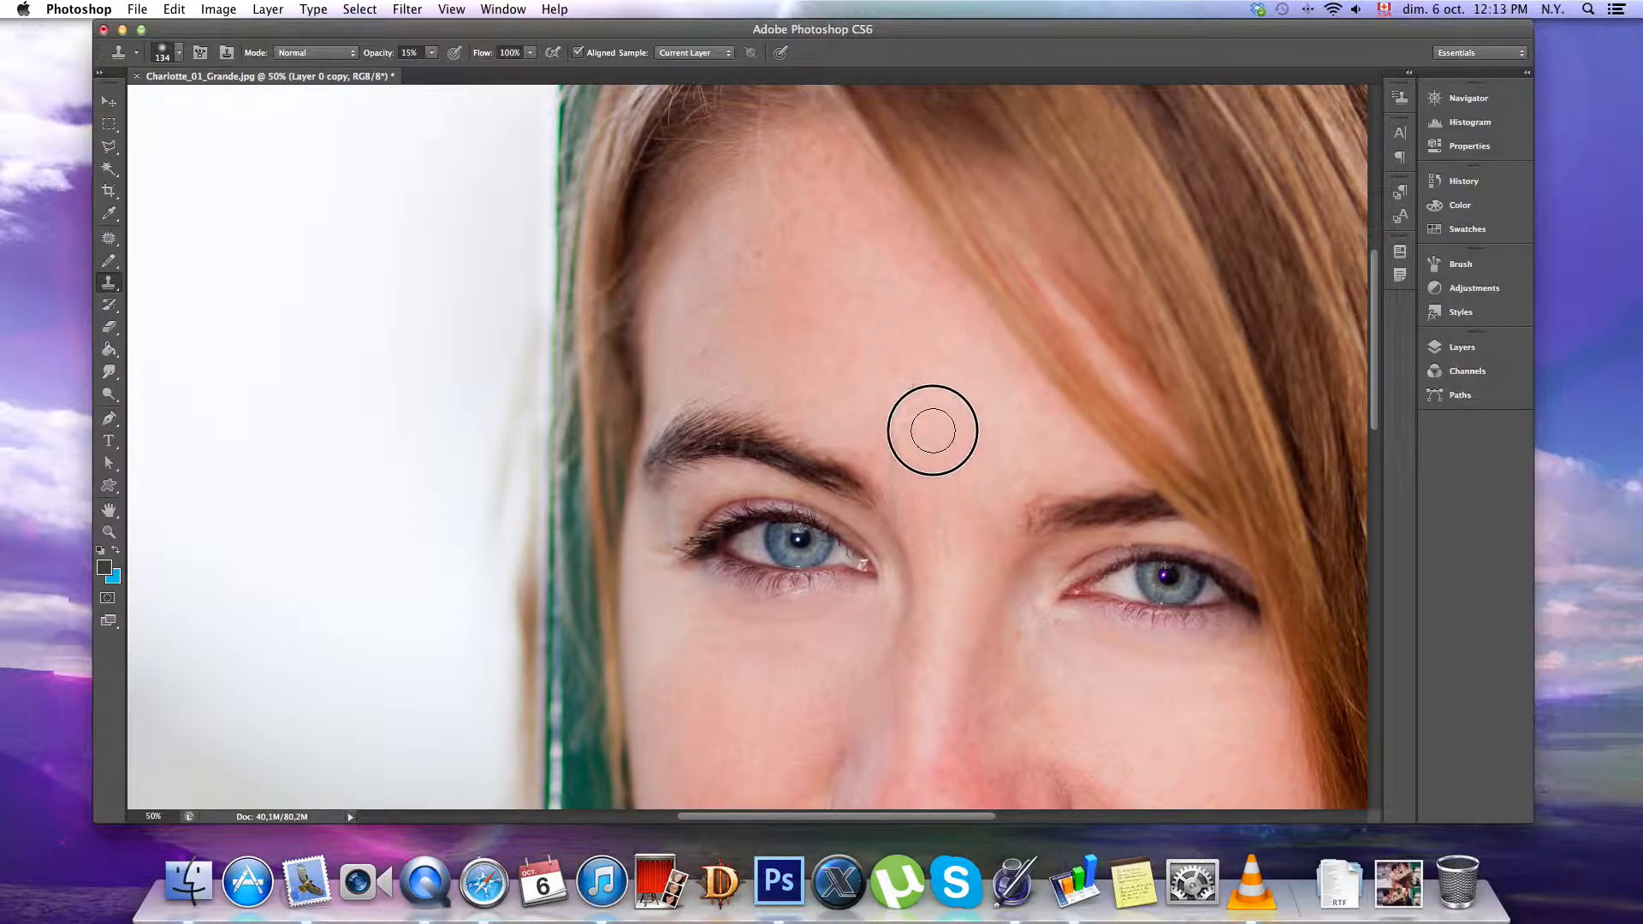
pyautogui.moveTo(1016, 474)
pyautogui.mouseDown()
pyautogui.moveTo(1039, 443)
pyautogui.moveTo(935, 396)
pyautogui.mouseUp()
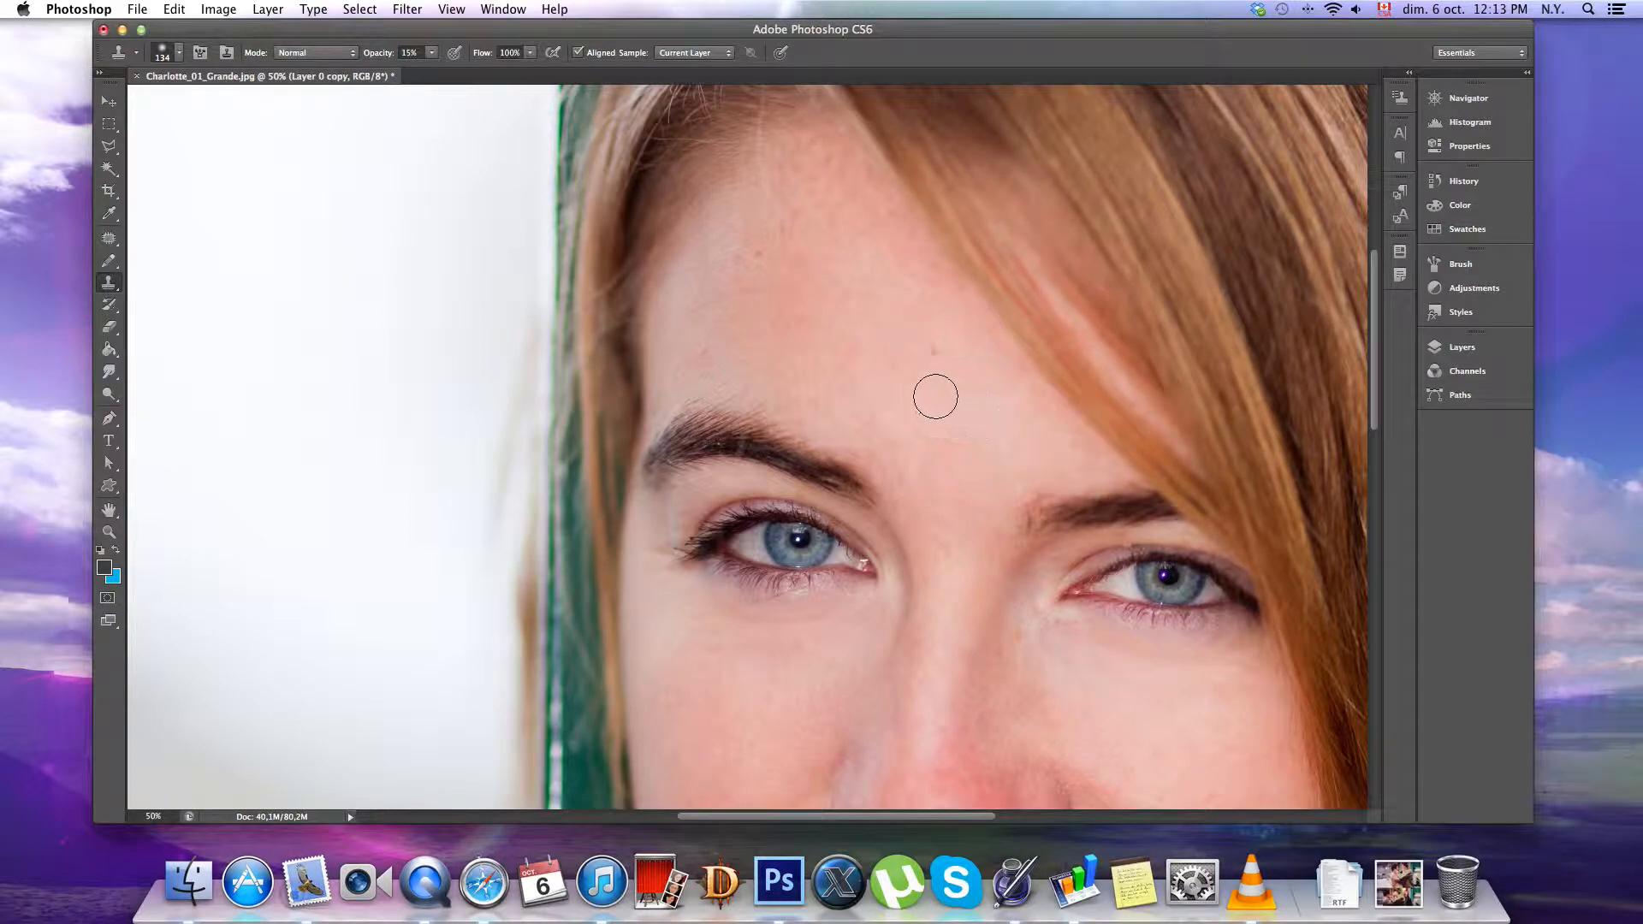
# Lighten the yellowish front tooth and the teeth beside it, away from the green post, with the Dodge tool
pyautogui.click(1446, 97)
pyautogui.press('super+minus')
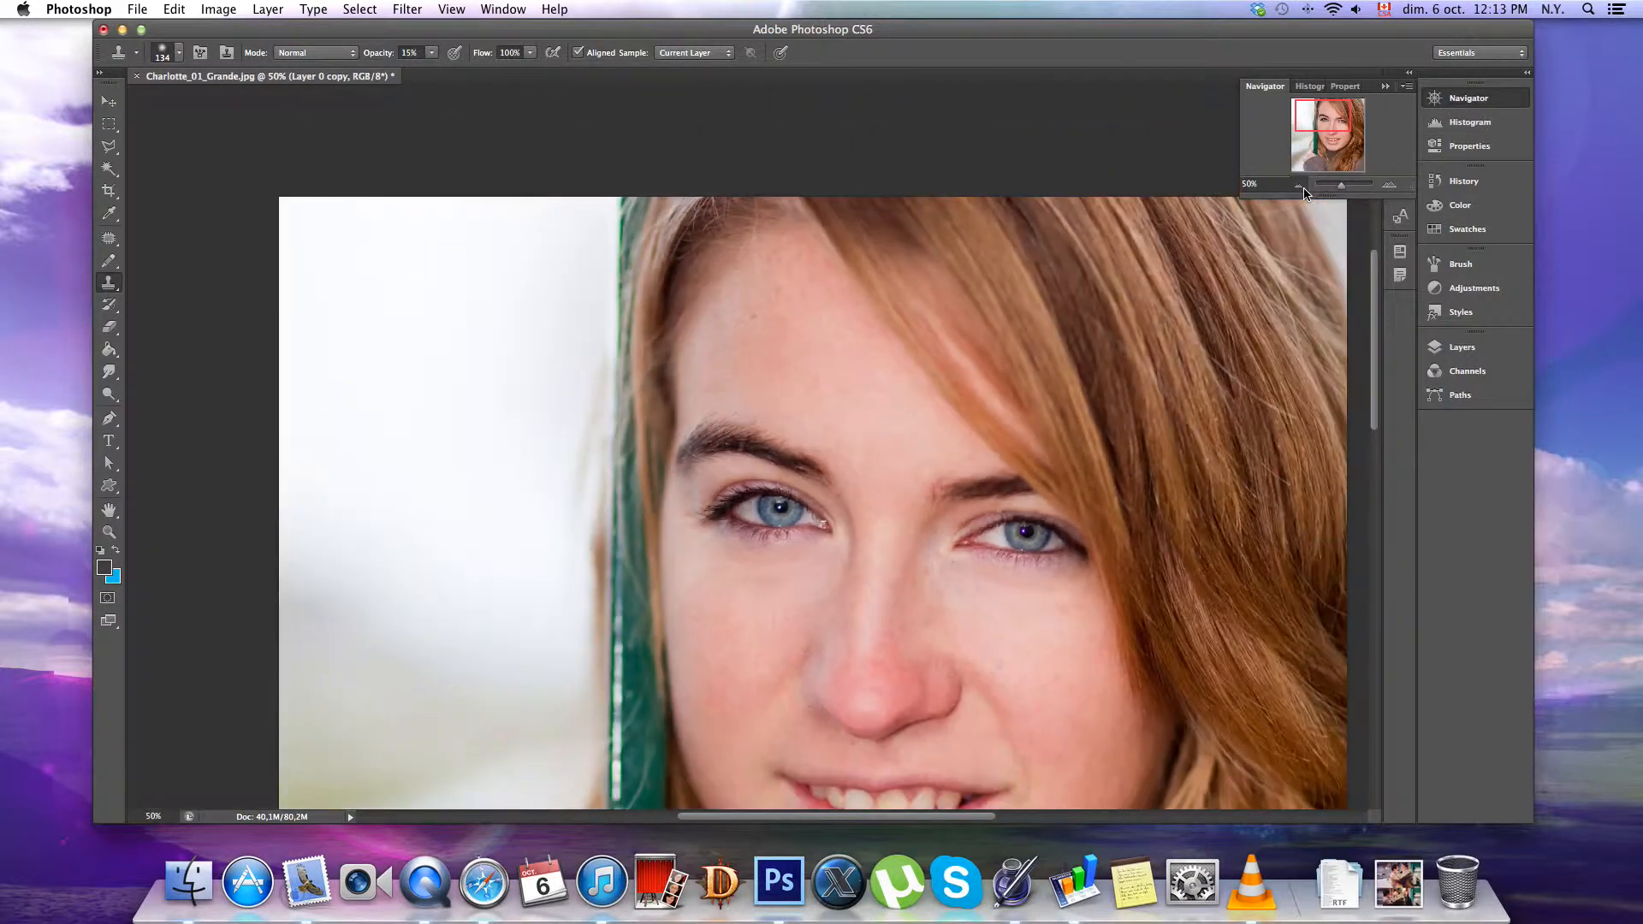
pyautogui.scroll(-10, 917, 330)
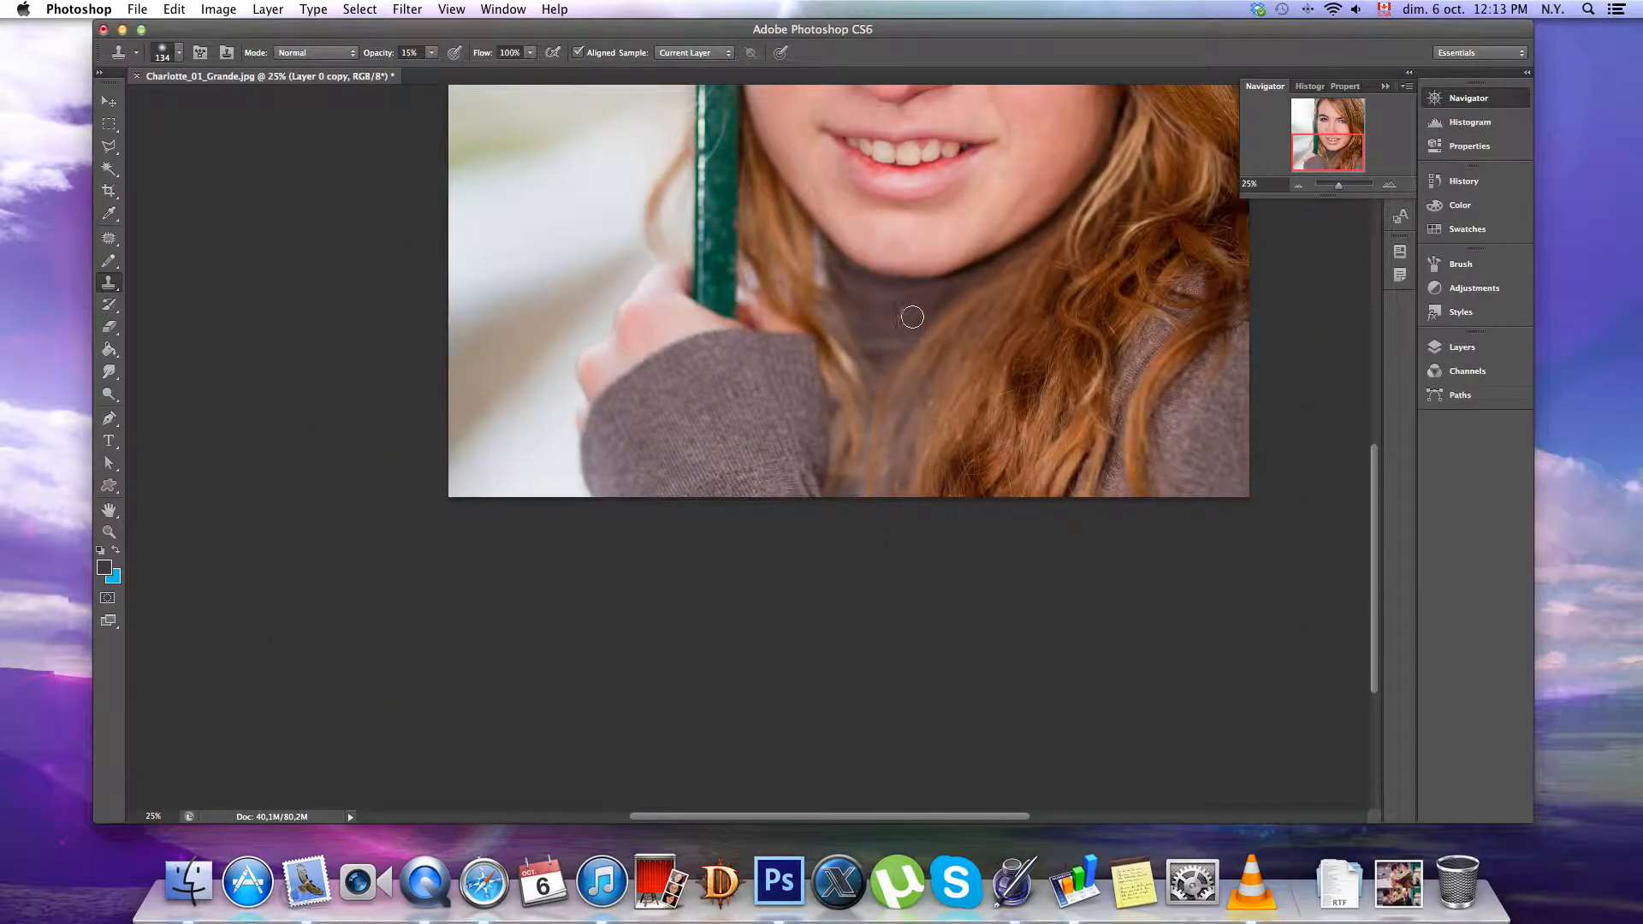
pyautogui.moveTo(957, 272); pyautogui.dragTo(977, 504)
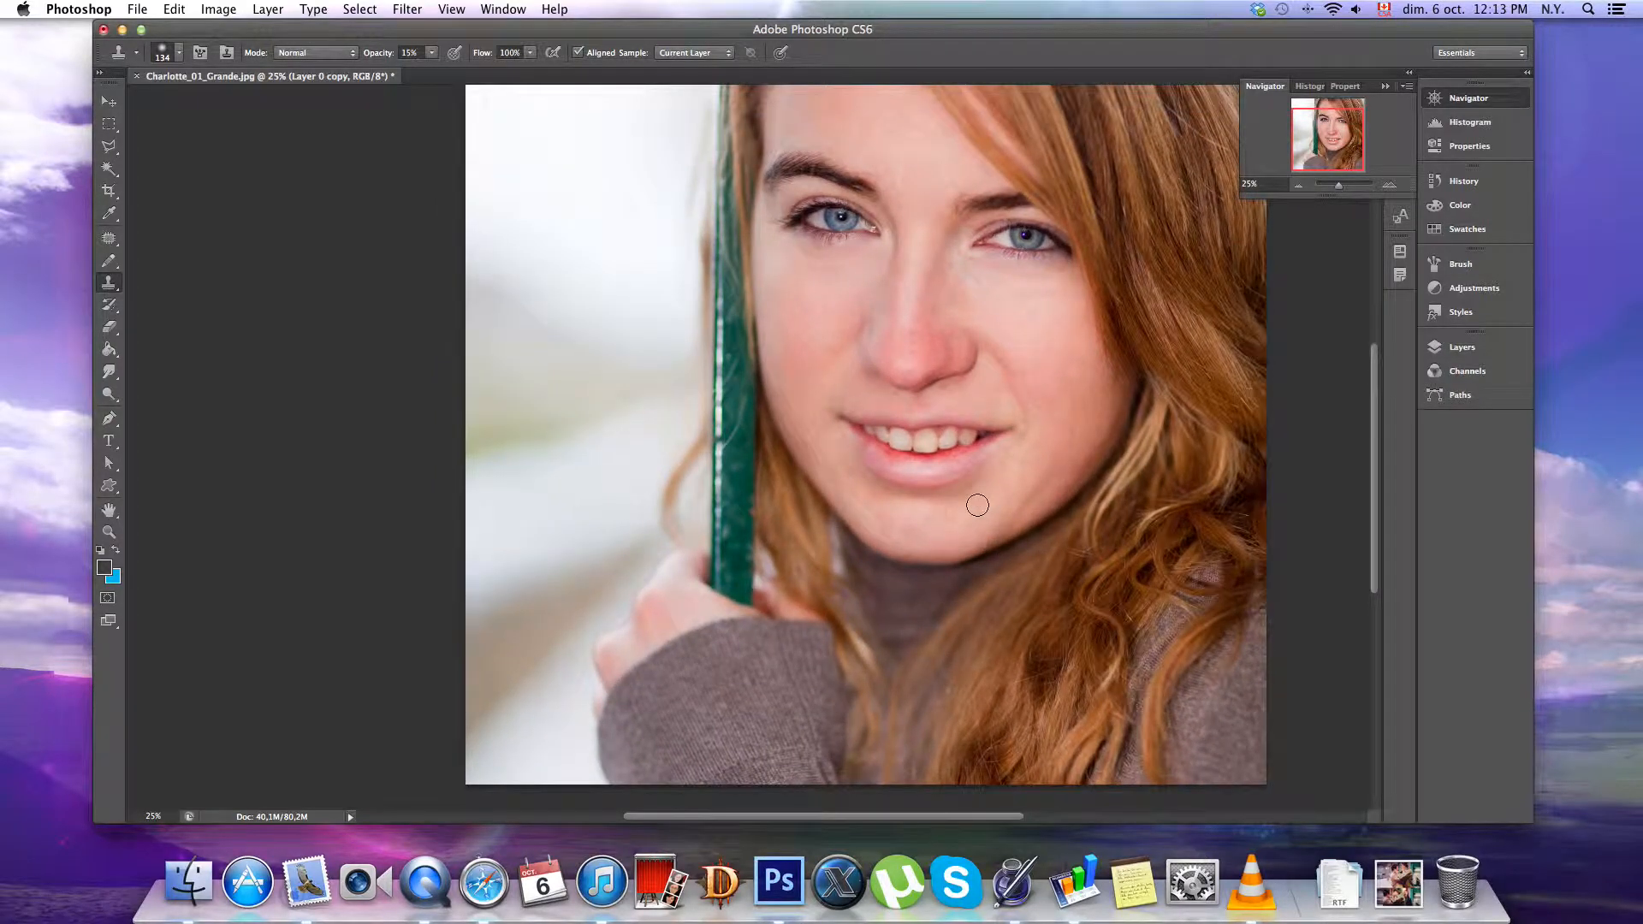
pyautogui.click(1389, 185)
pyautogui.click(1388, 185)
pyautogui.click(1389, 185)
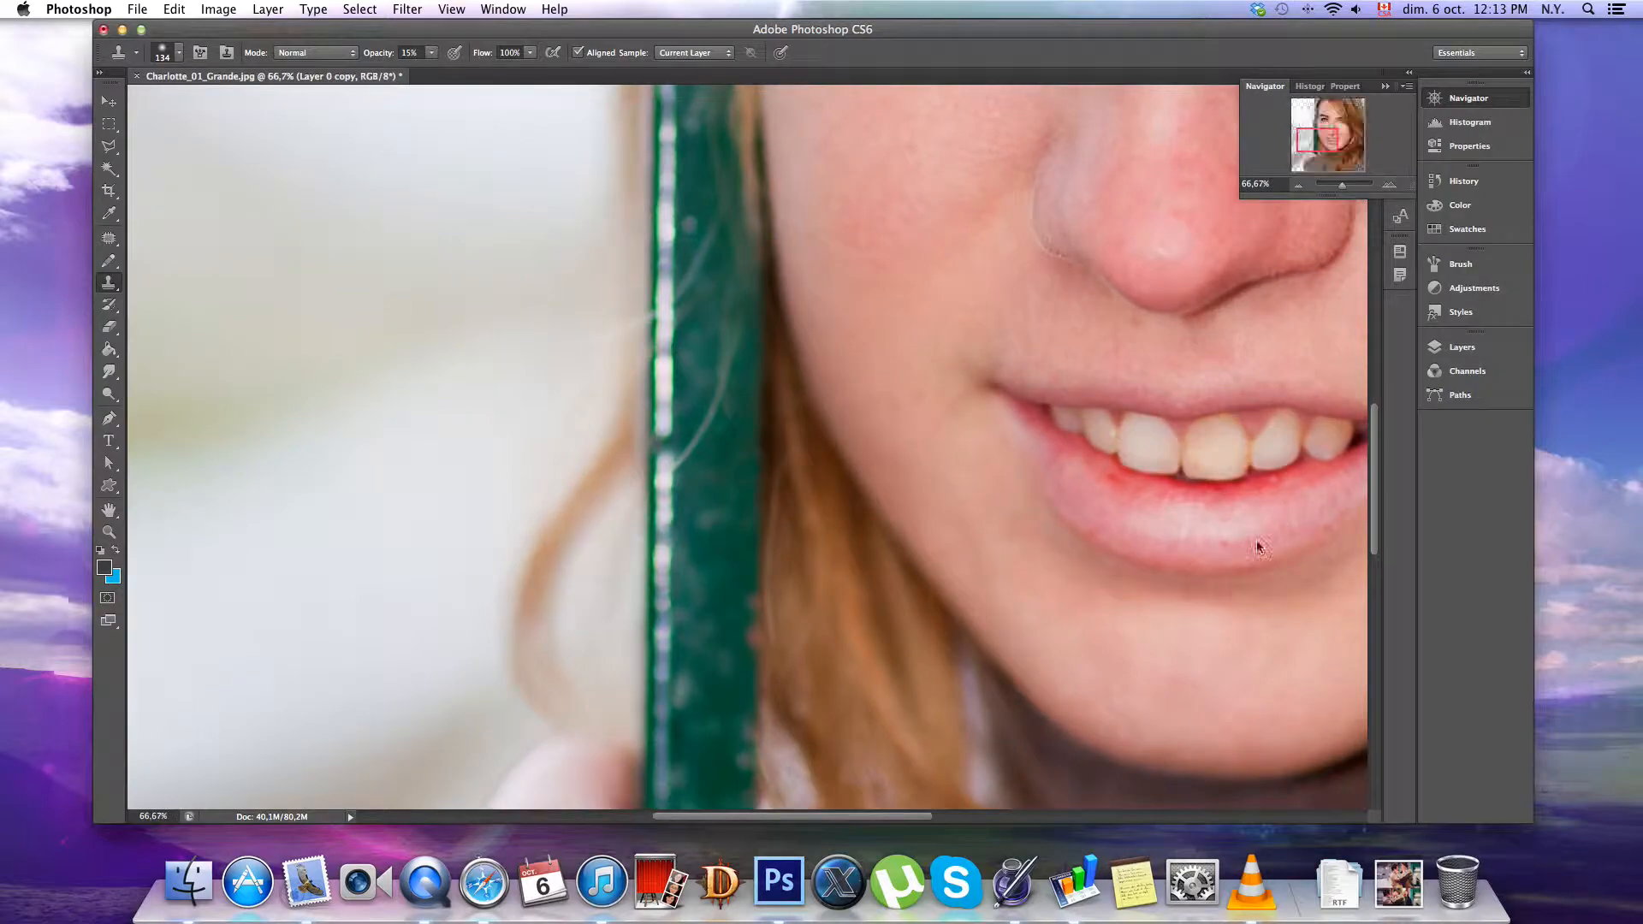
pyautogui.moveTo(984, 548); pyautogui.dragTo(859, 451)
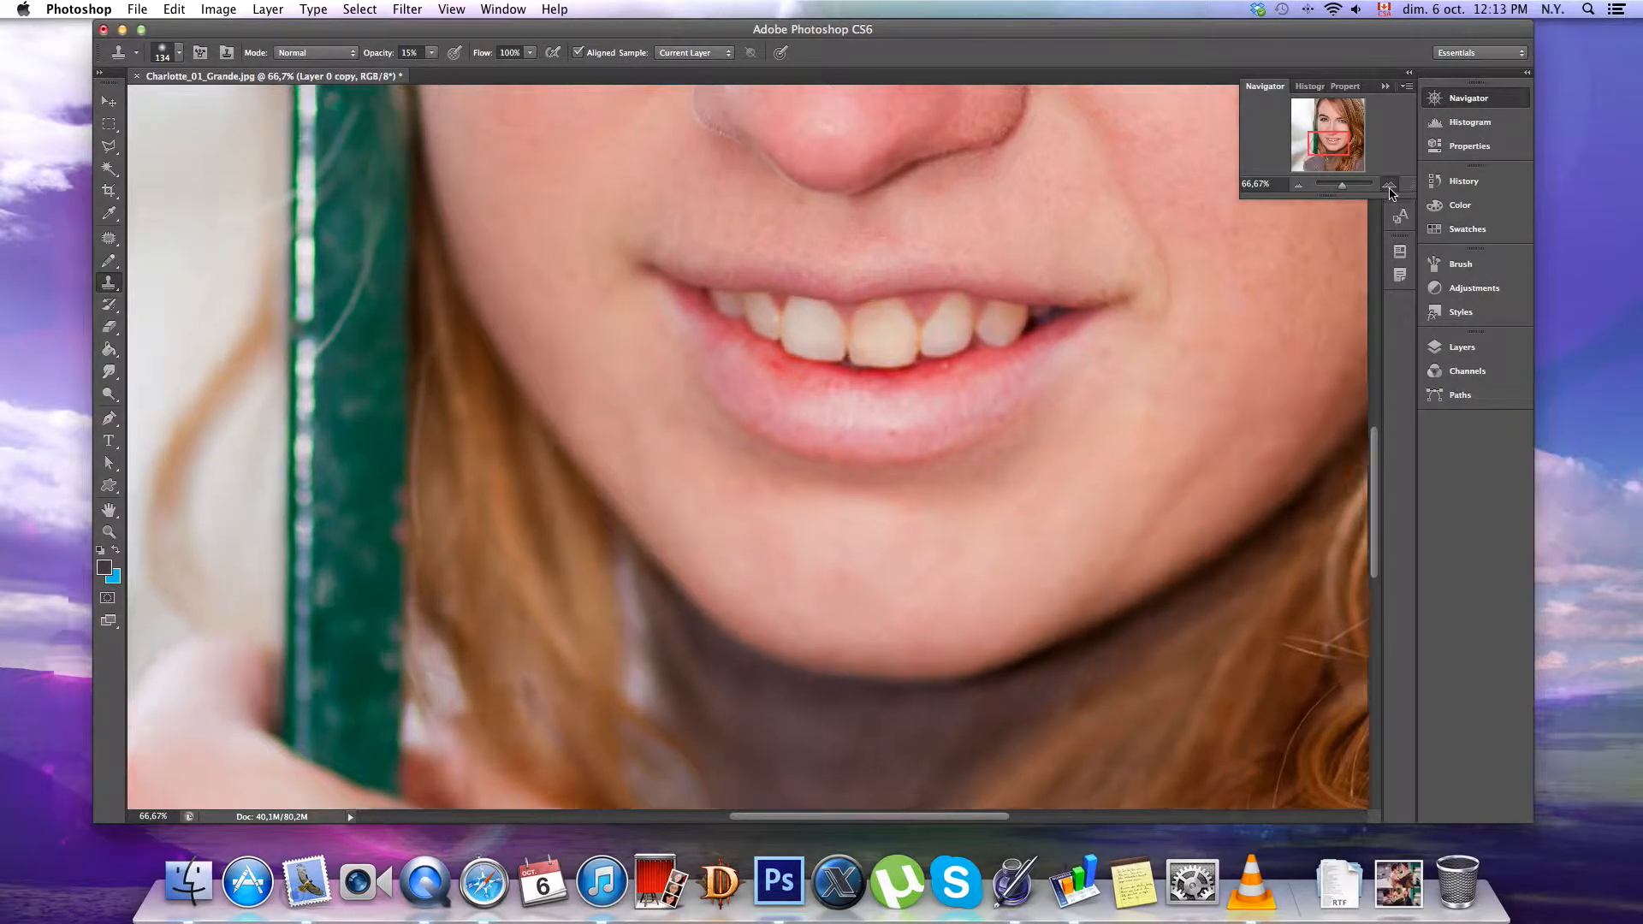
pyautogui.click(1389, 185)
pyautogui.moveTo(1034, 377); pyautogui.dragTo(984, 435)
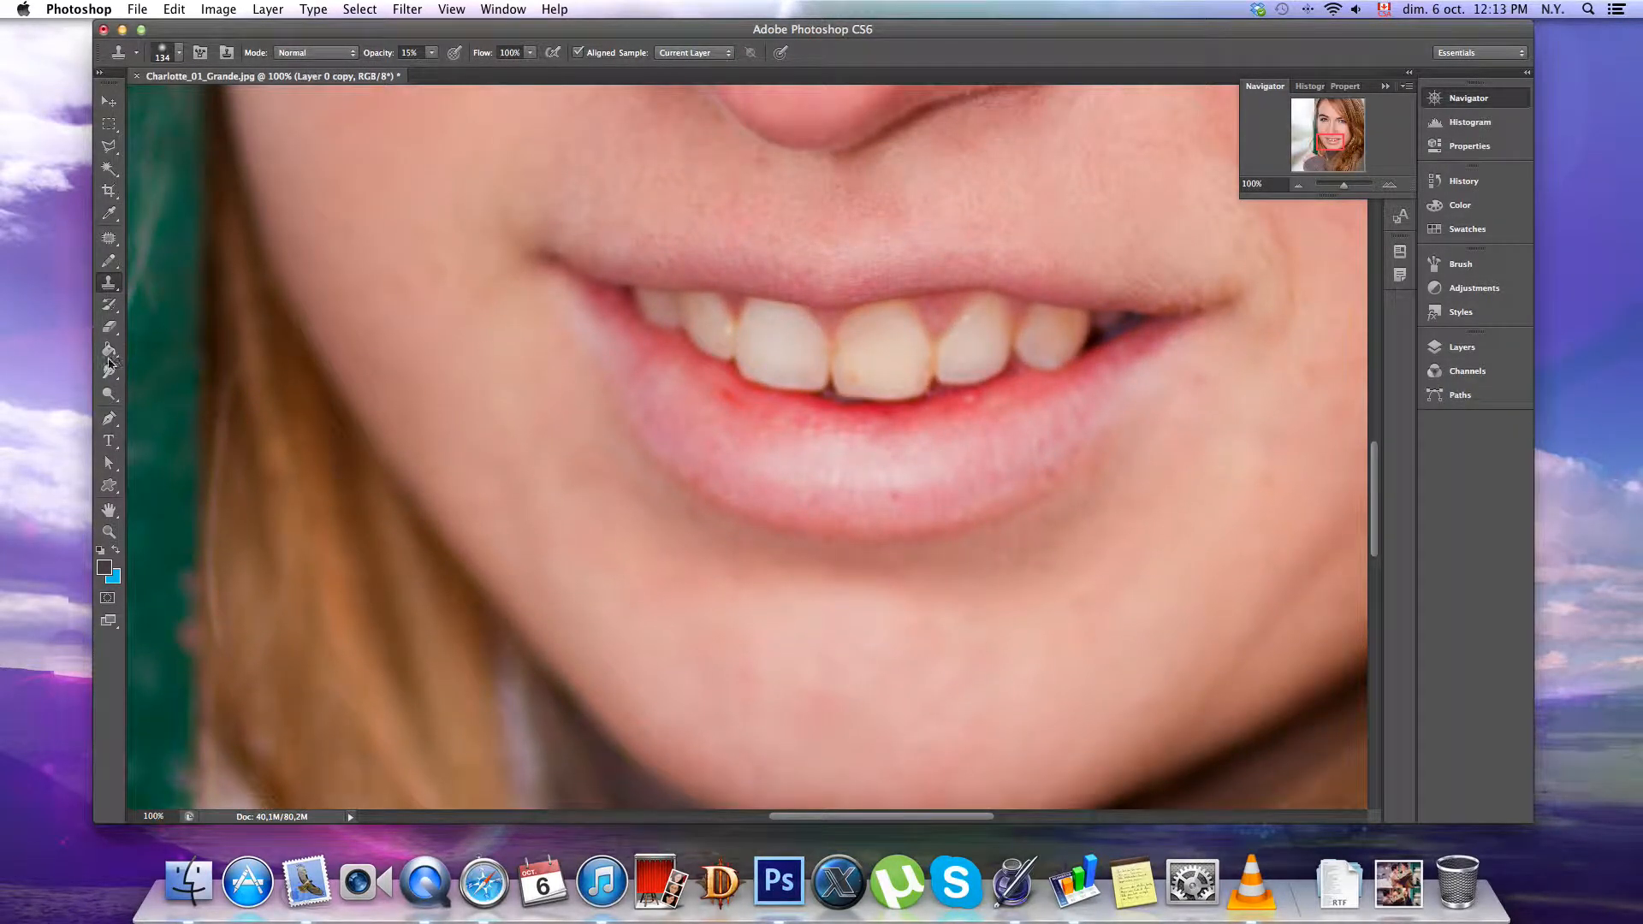
pyautogui.click(108, 393)
pyautogui.moveTo(109, 393); pyautogui.dragTo(171, 383)
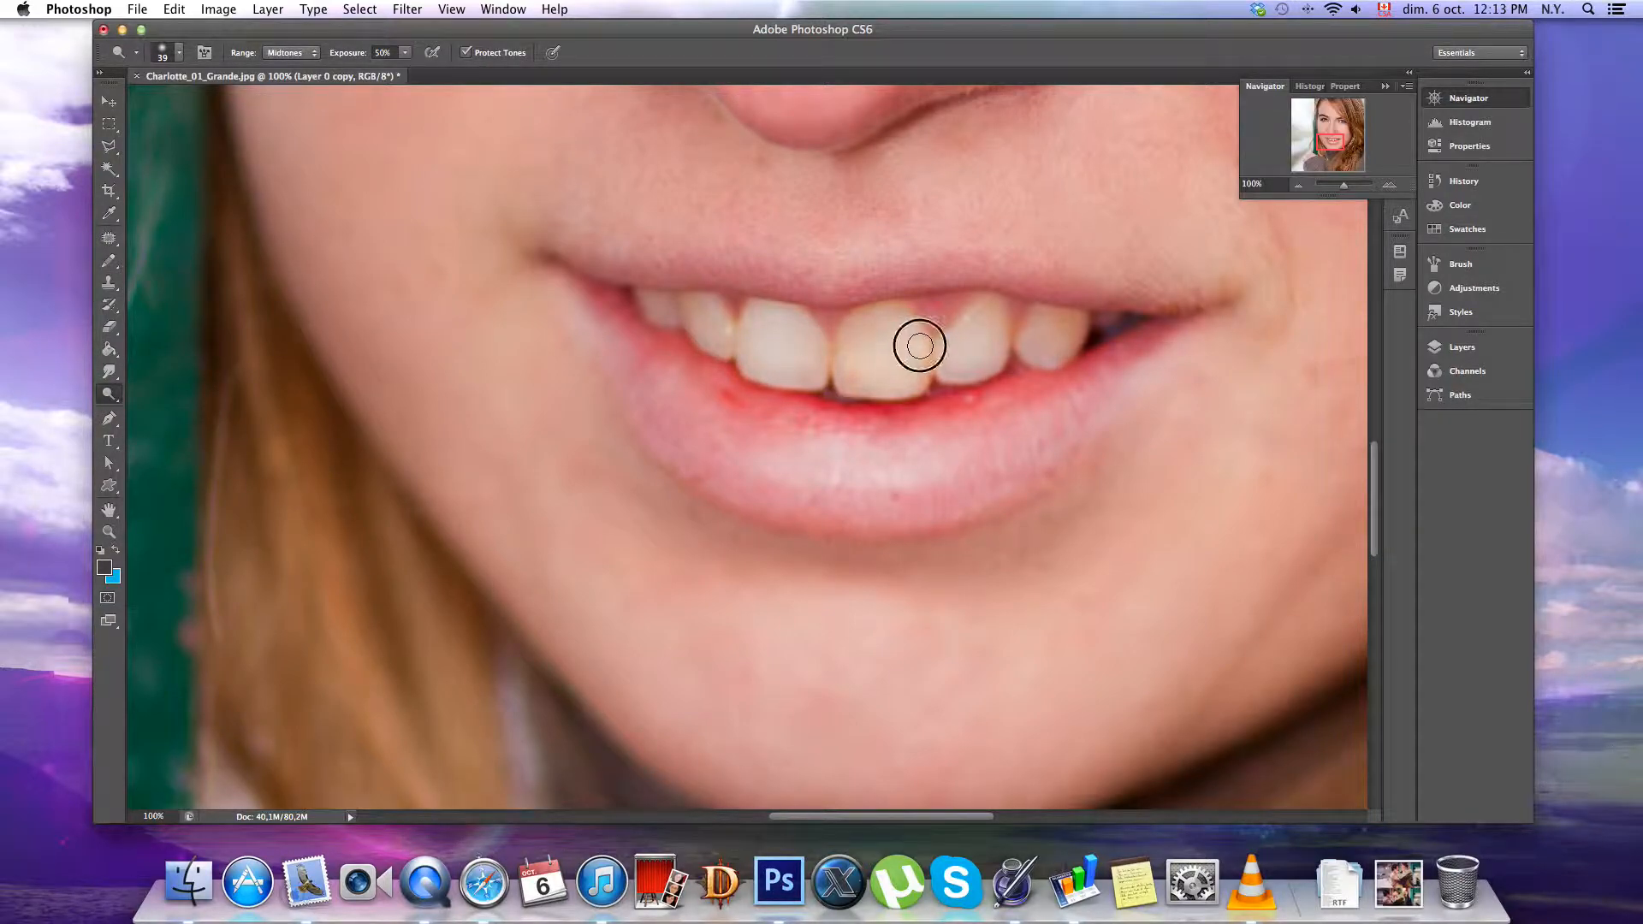
pyautogui.moveTo(902, 316)
pyautogui.mouseDown()
pyautogui.moveTo(848, 329)
pyautogui.moveTo(847, 381)
pyautogui.moveTo(858, 333)
pyautogui.moveTo(873, 368)
pyautogui.moveTo(878, 322)
pyautogui.moveTo(855, 339)
pyautogui.moveTo(893, 343)
pyautogui.moveTo(893, 367)
pyautogui.moveTo(930, 353)
pyautogui.moveTo(912, 384)
pyautogui.moveTo(857, 387)
pyautogui.moveTo(841, 353)
pyautogui.moveTo(831, 368)
pyautogui.moveTo(839, 347)
pyautogui.moveTo(857, 378)
pyautogui.moveTo(914, 368)
pyautogui.moveTo(924, 358)
pyautogui.moveTo(894, 326)
pyautogui.moveTo(879, 326)
pyautogui.moveTo(888, 378)
pyautogui.moveTo(865, 382)
pyautogui.moveTo(946, 354)
pyautogui.moveTo(990, 308)
pyautogui.moveTo(997, 353)
pyautogui.moveTo(934, 369)
pyautogui.moveTo(981, 331)
pyautogui.moveTo(963, 370)
pyautogui.mouseUp()
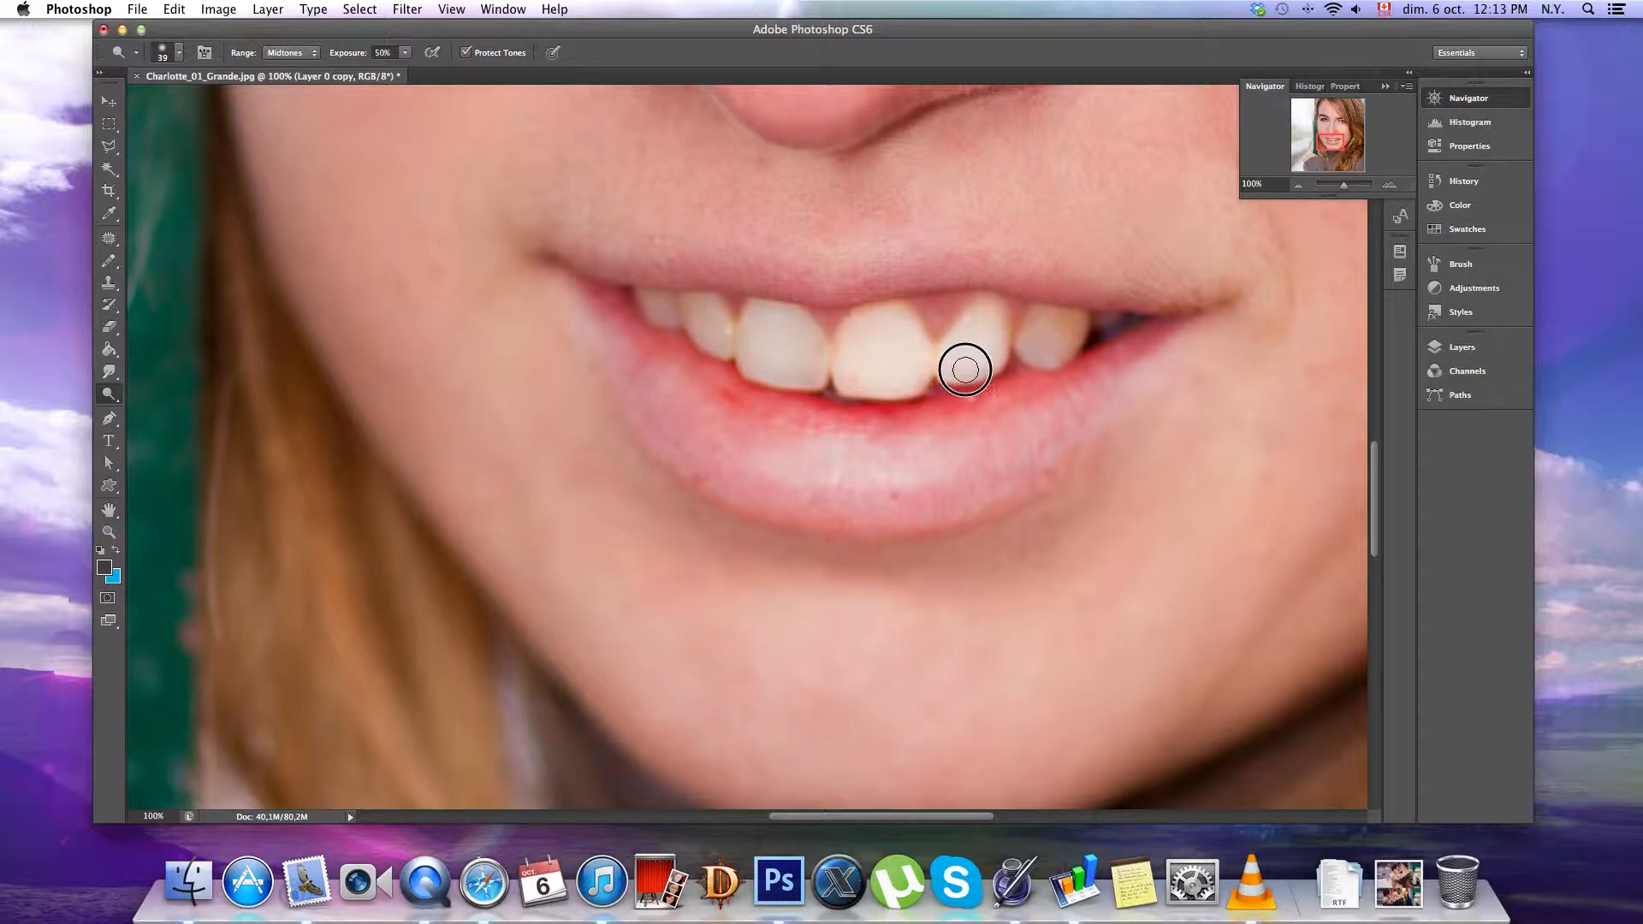
pyautogui.moveTo(1037, 318)
pyautogui.mouseDown()
pyautogui.moveTo(1044, 348)
pyautogui.moveTo(1078, 323)
pyautogui.moveTo(1045, 323)
pyautogui.moveTo(1041, 337)
pyautogui.moveTo(1083, 329)
pyautogui.mouseUp()
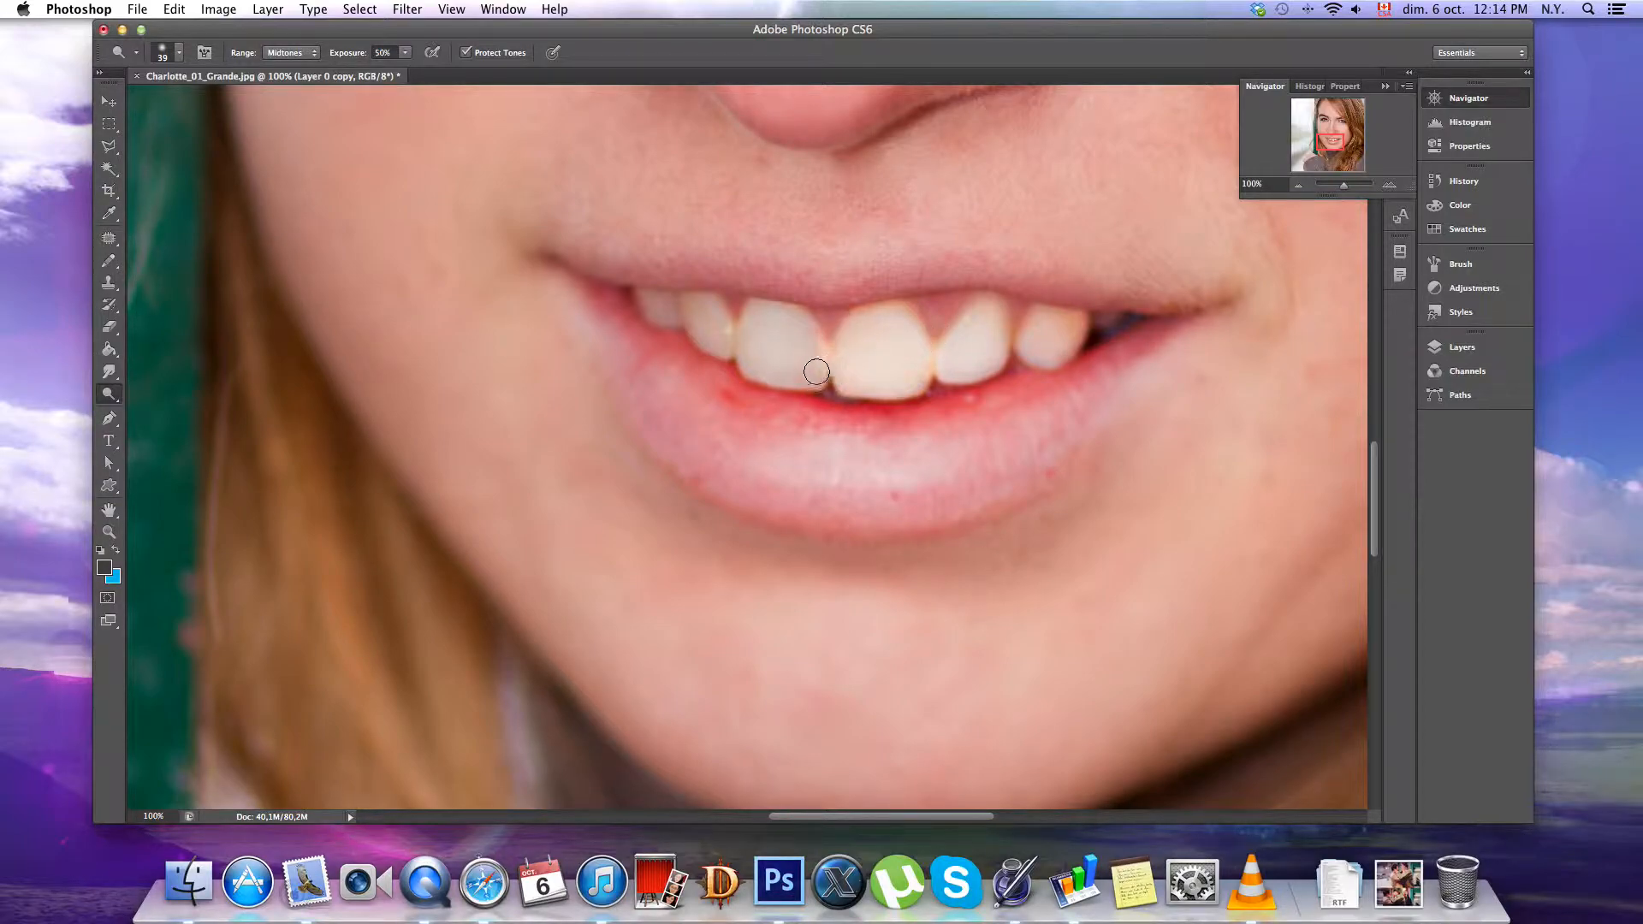
# Dodge the other front tooth and the smaller teeth toward the green post to match the whitened ones
pyautogui.moveTo(809, 338)
pyautogui.mouseDown()
pyautogui.moveTo(757, 314)
pyautogui.moveTo(752, 361)
pyautogui.moveTo(816, 377)
pyautogui.moveTo(763, 347)
pyautogui.moveTo(780, 352)
pyautogui.moveTo(781, 334)
pyautogui.moveTo(762, 341)
pyautogui.moveTo(806, 351)
pyautogui.moveTo(807, 372)
pyautogui.moveTo(749, 352)
pyautogui.mouseUp()
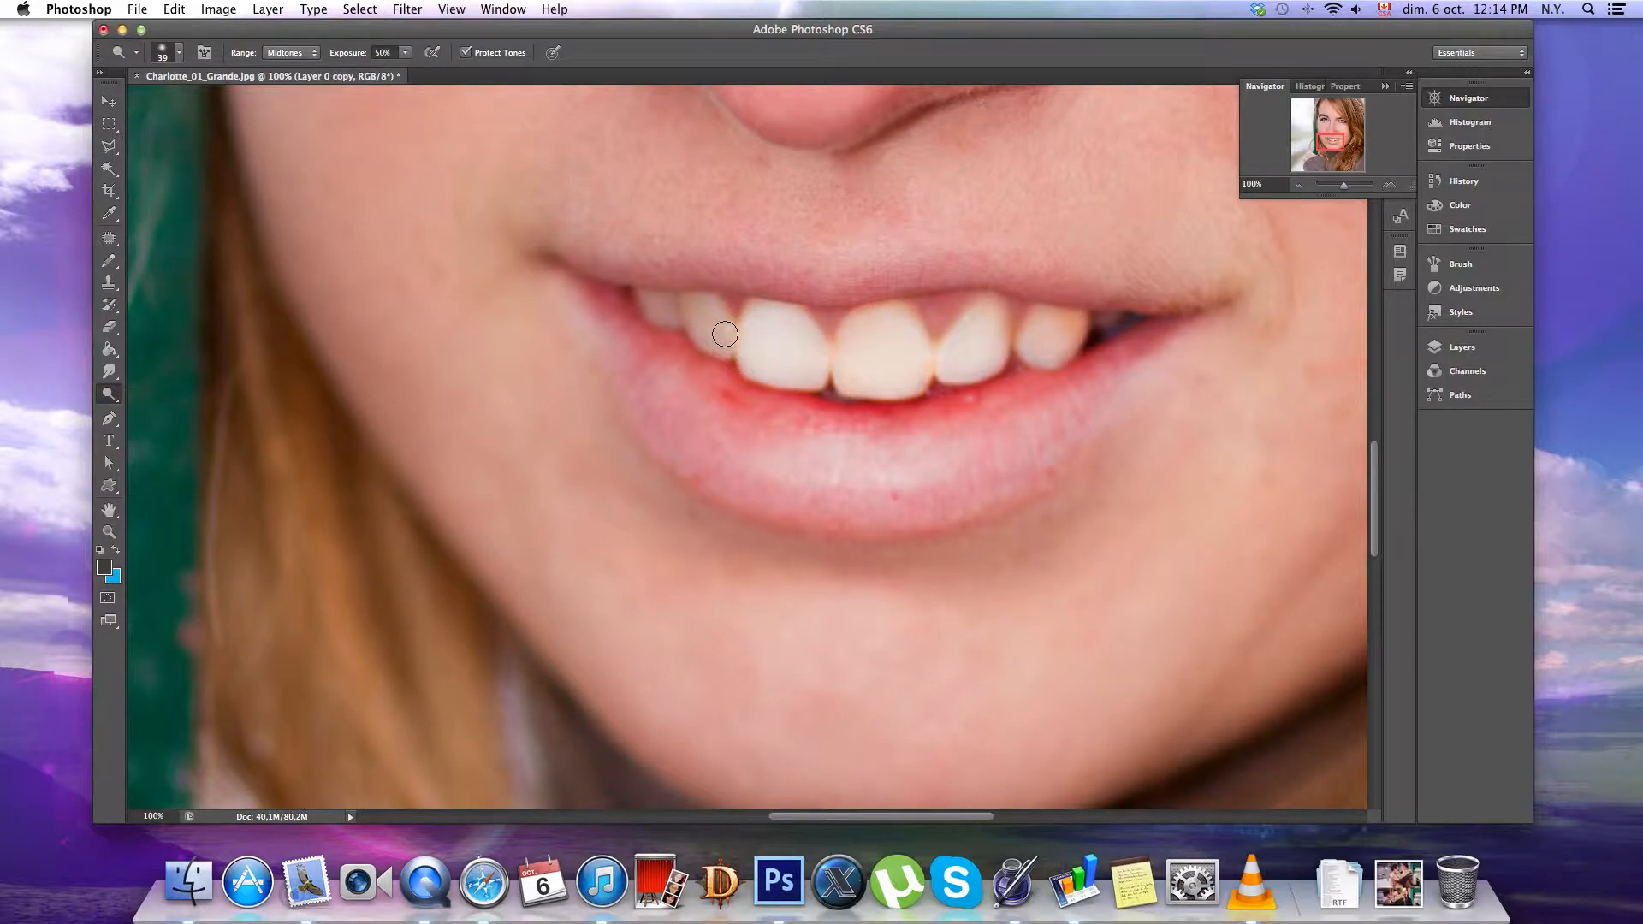
pyautogui.moveTo(716, 318)
pyautogui.mouseDown()
pyautogui.moveTo(685, 305)
pyautogui.moveTo(699, 330)
pyautogui.mouseUp()
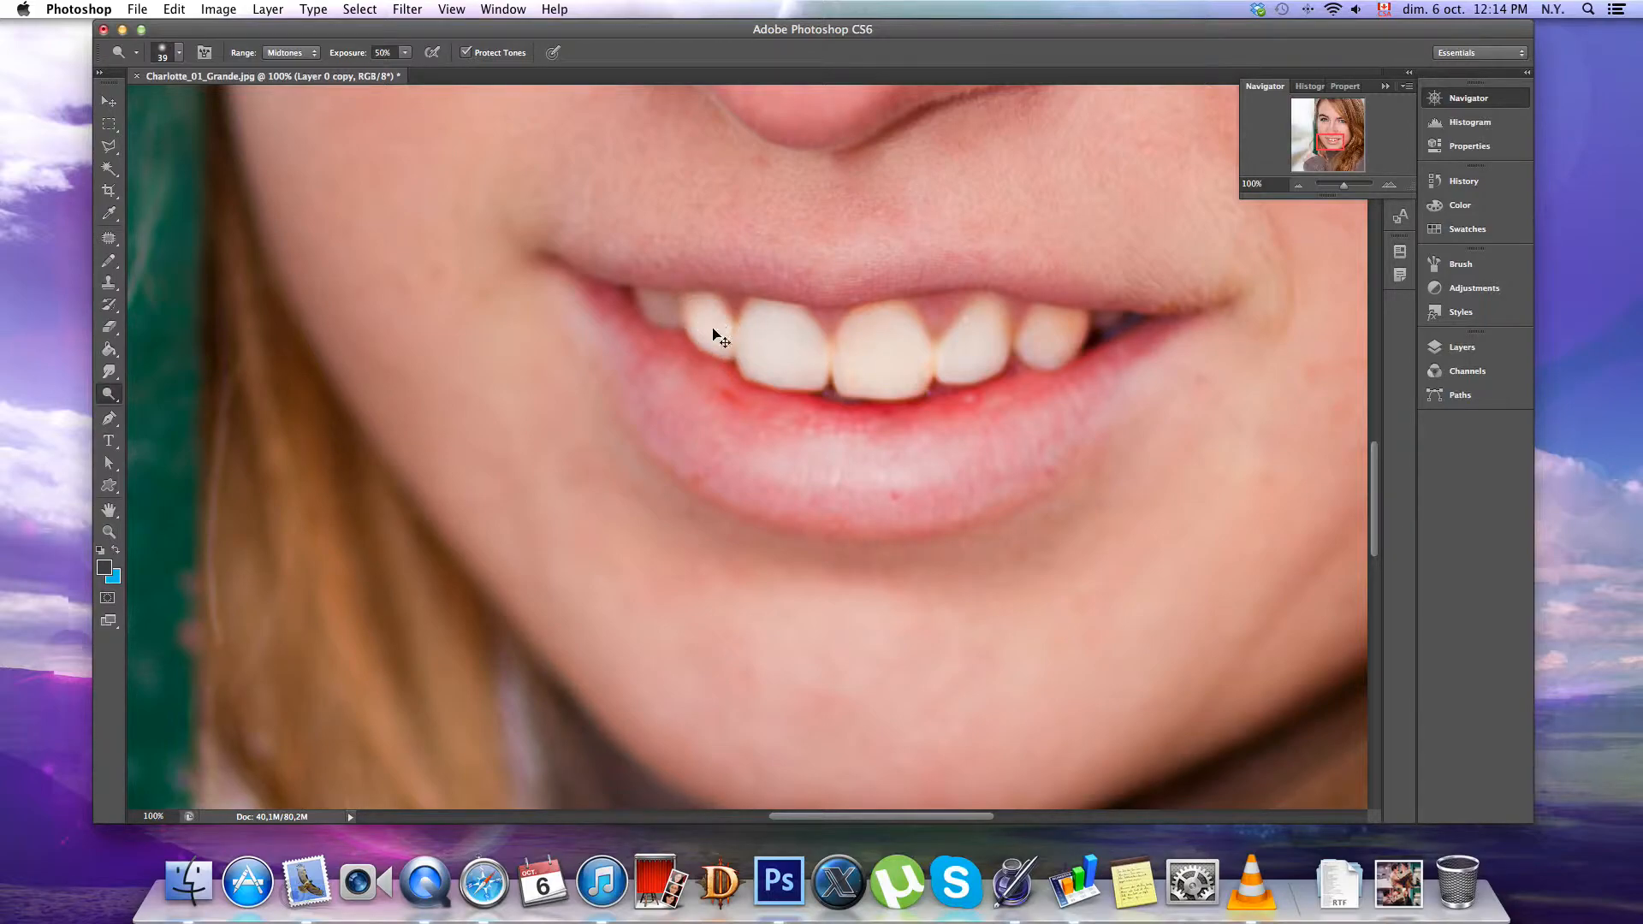
pyautogui.moveTo(663, 306)
pyautogui.mouseDown()
pyautogui.moveTo(650, 297)
pyautogui.moveTo(671, 317)
pyautogui.mouseUp()
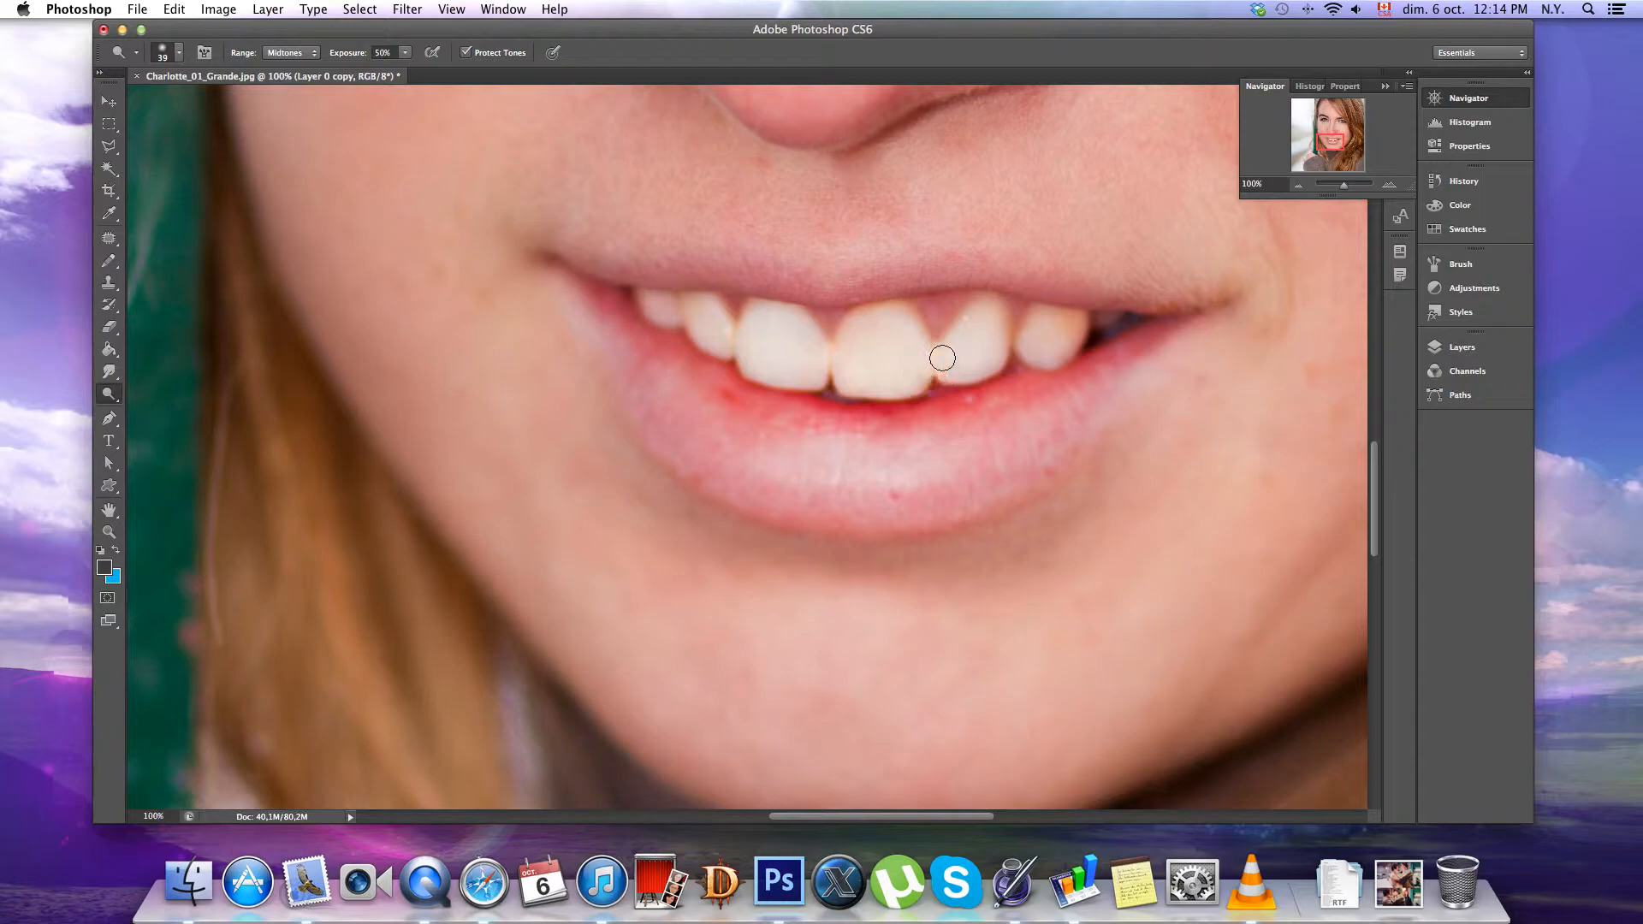
# Compare the whole portrait before and after retouching by toggling the visibility of Layer 0 copy, leaving it shown
pyautogui.click(1302, 190)
pyautogui.click(1302, 190)
pyautogui.click(1302, 190)
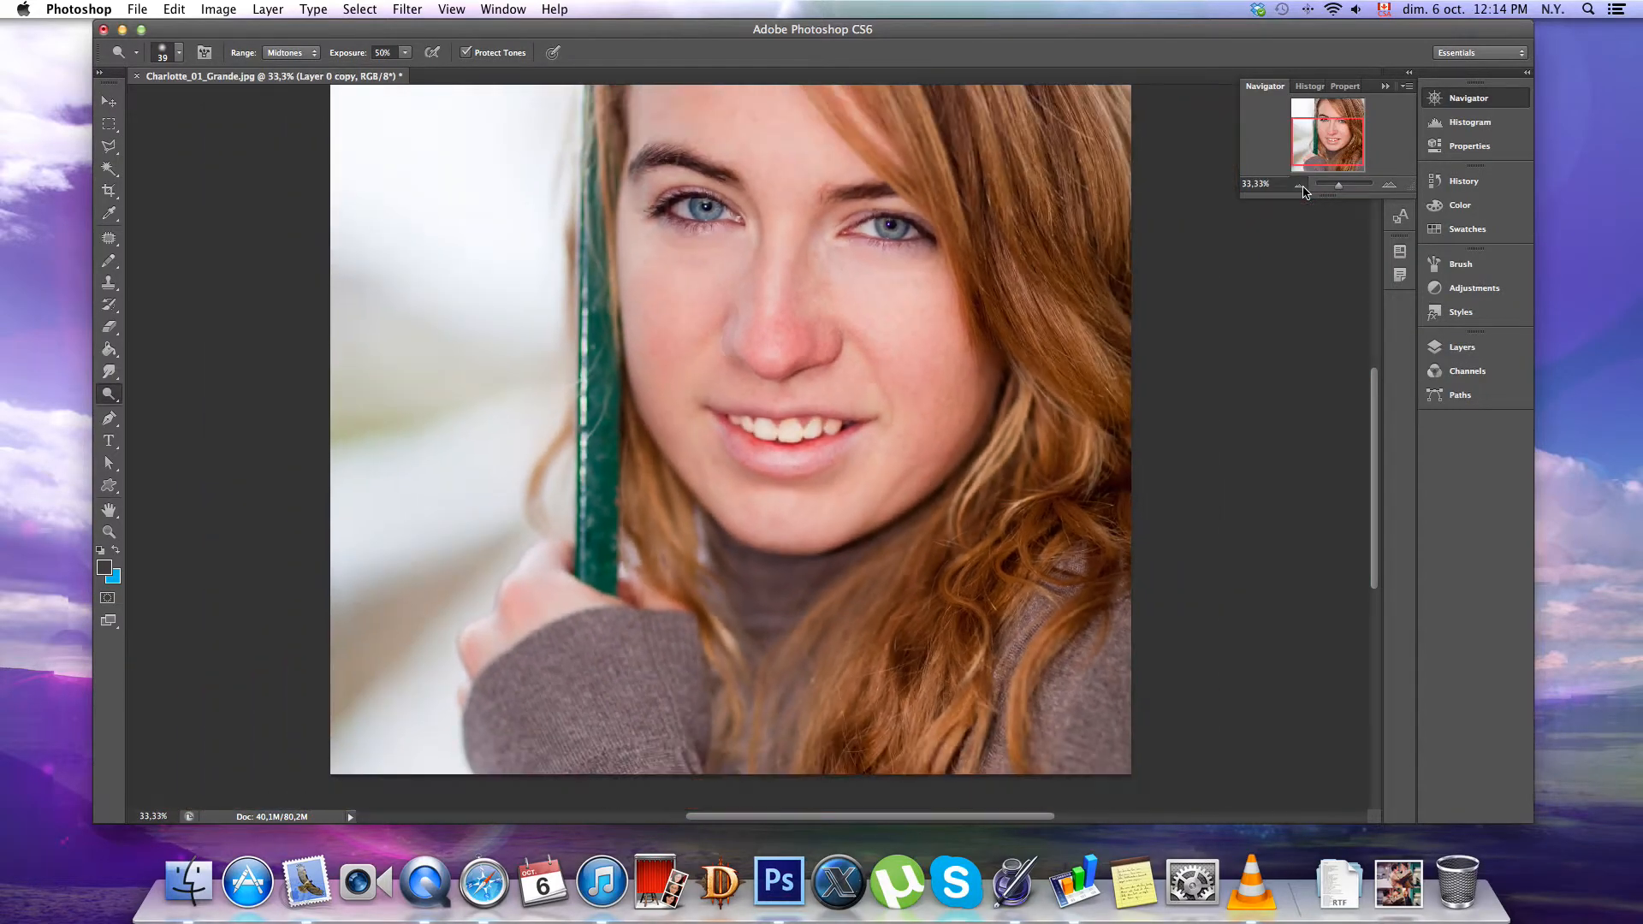
pyautogui.click(1302, 190)
pyautogui.click(1302, 190)
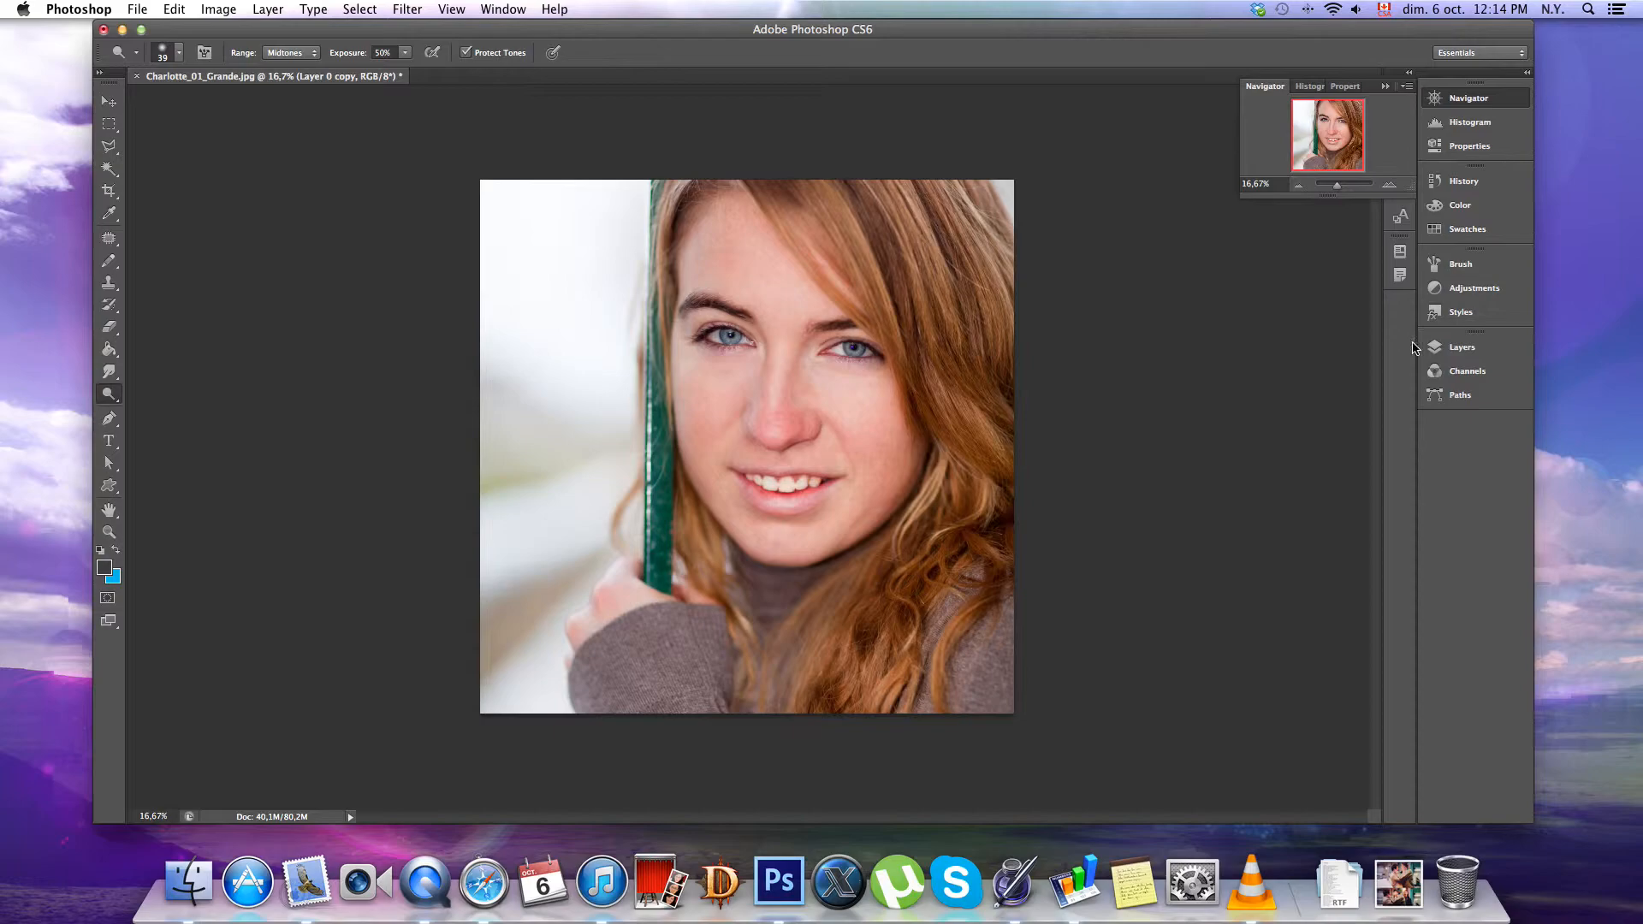
pyautogui.click(1456, 349)
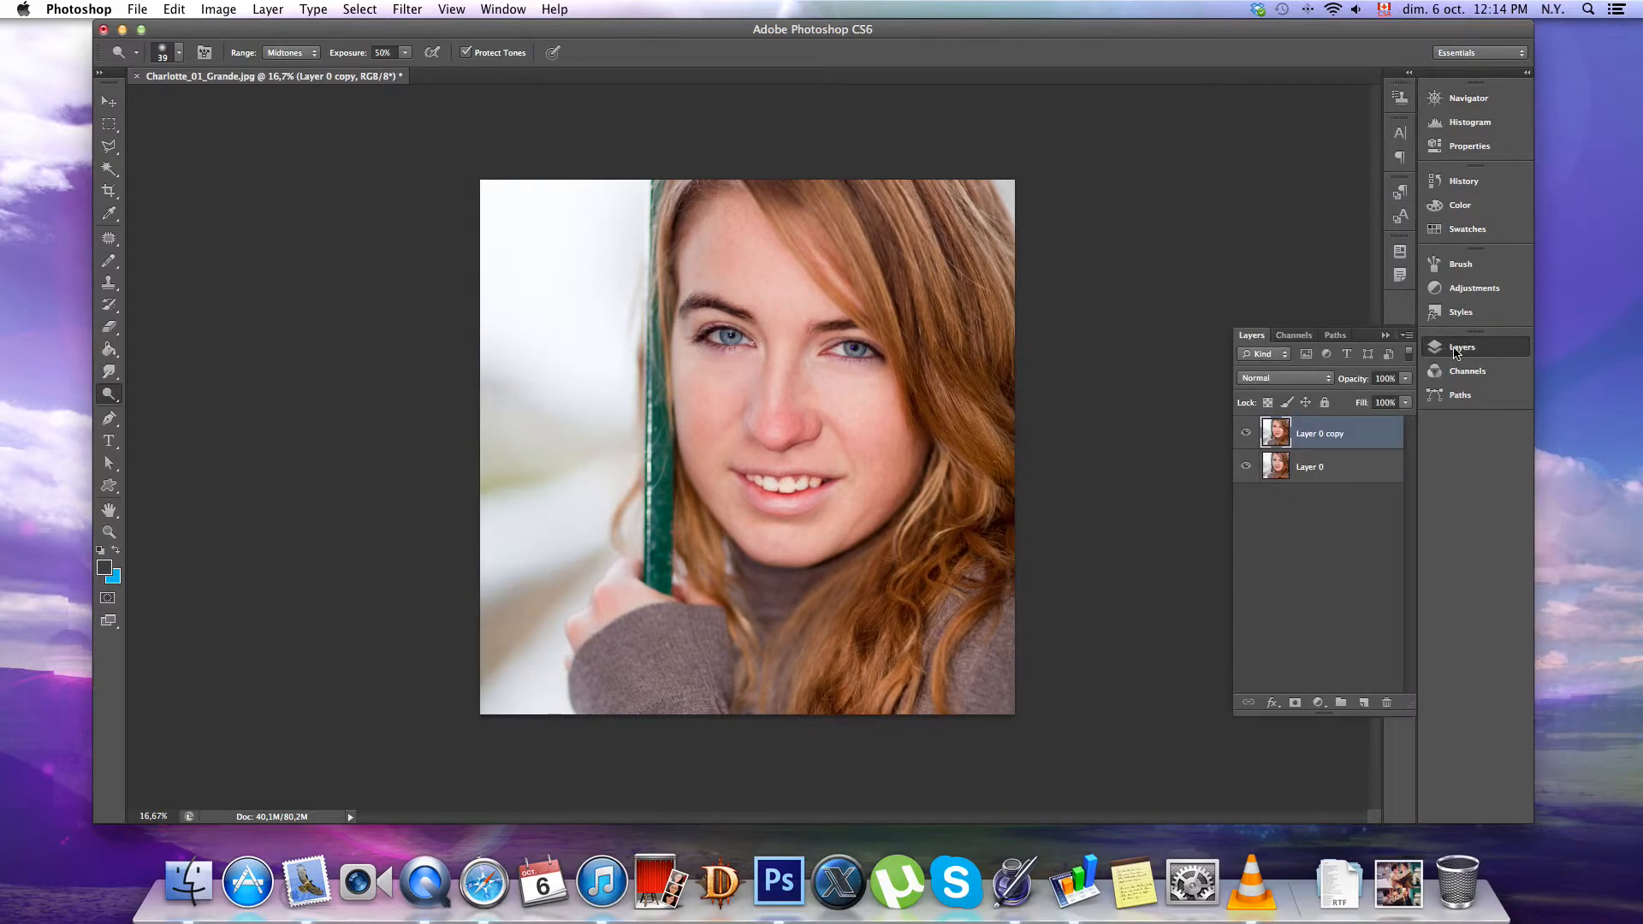
pyautogui.click(1246, 434)
pyautogui.click(1246, 434)
pyautogui.click(1245, 435)
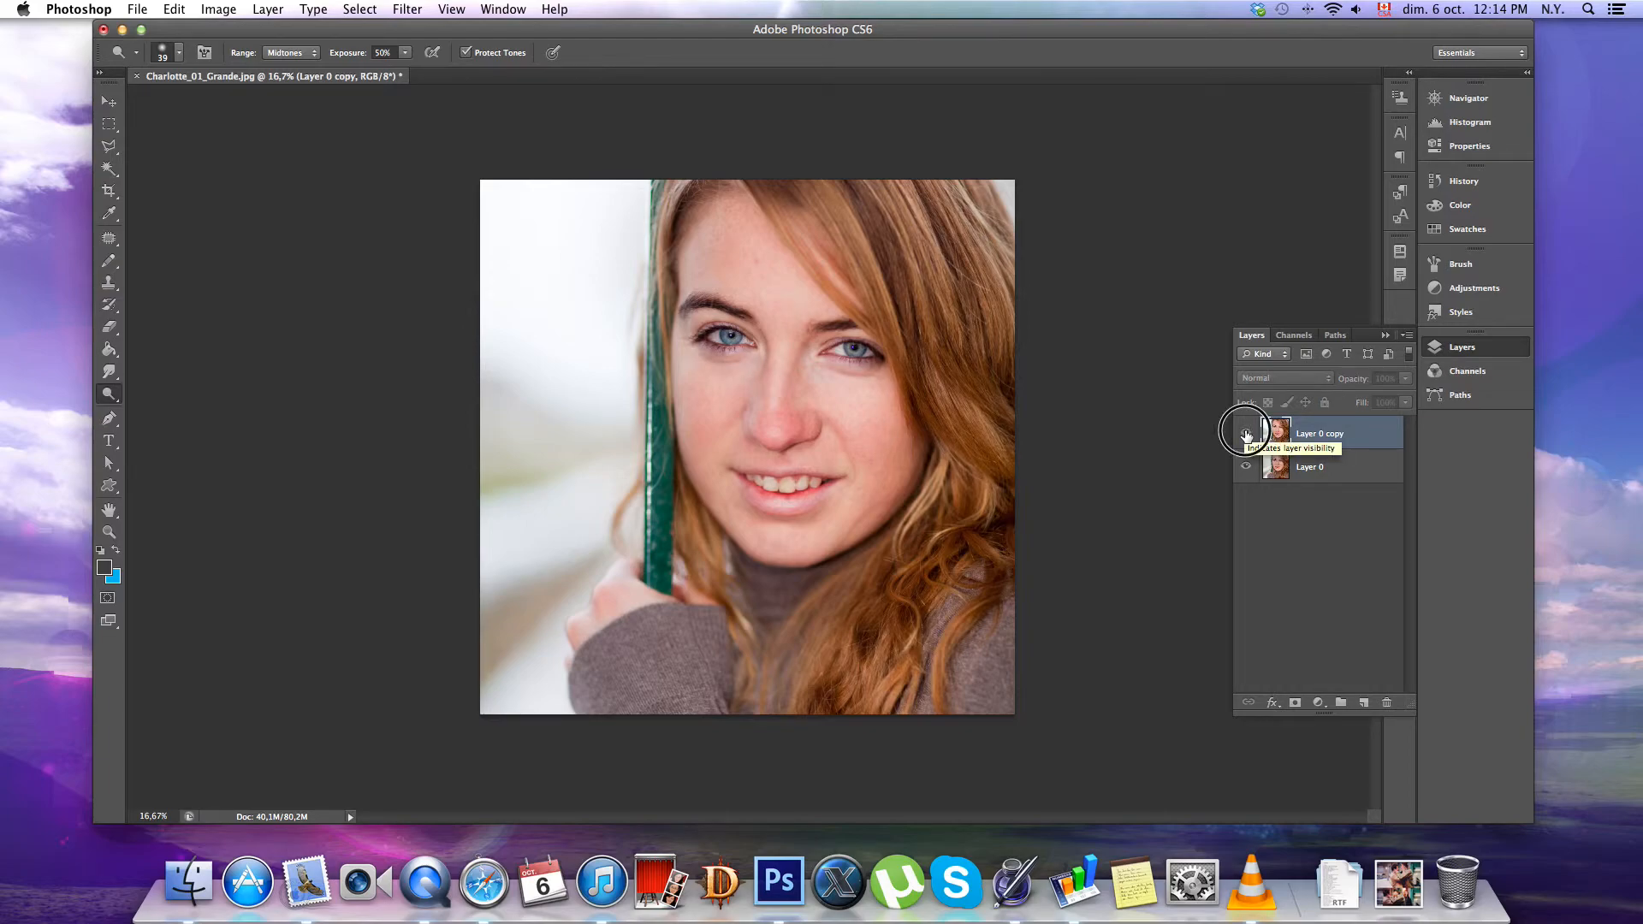
pyautogui.click(1246, 434)
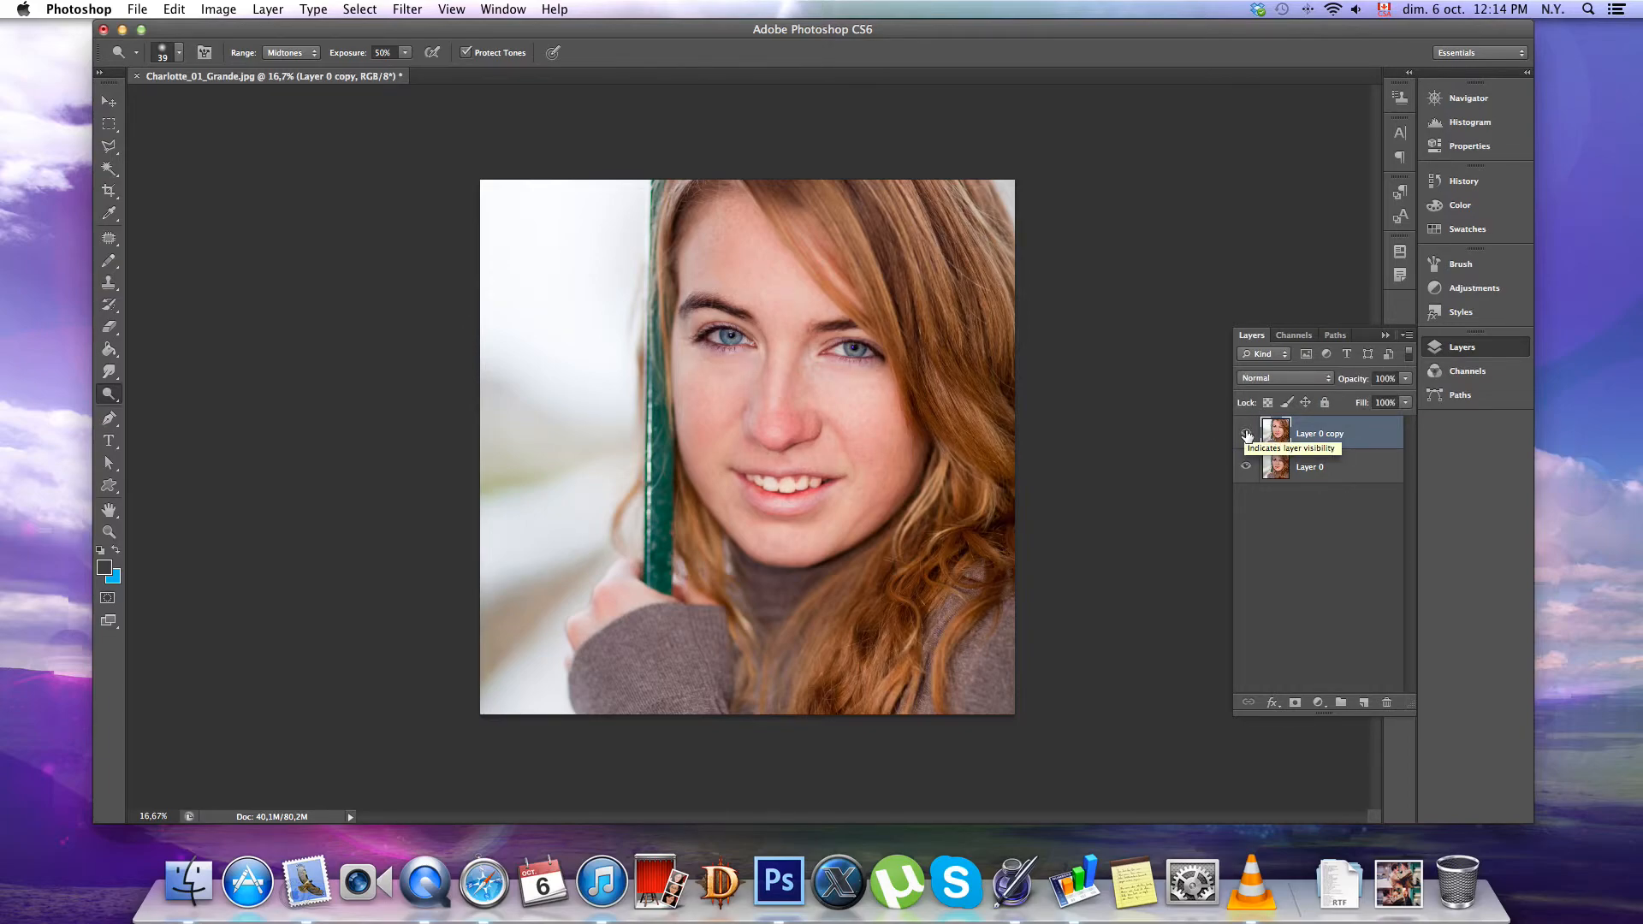